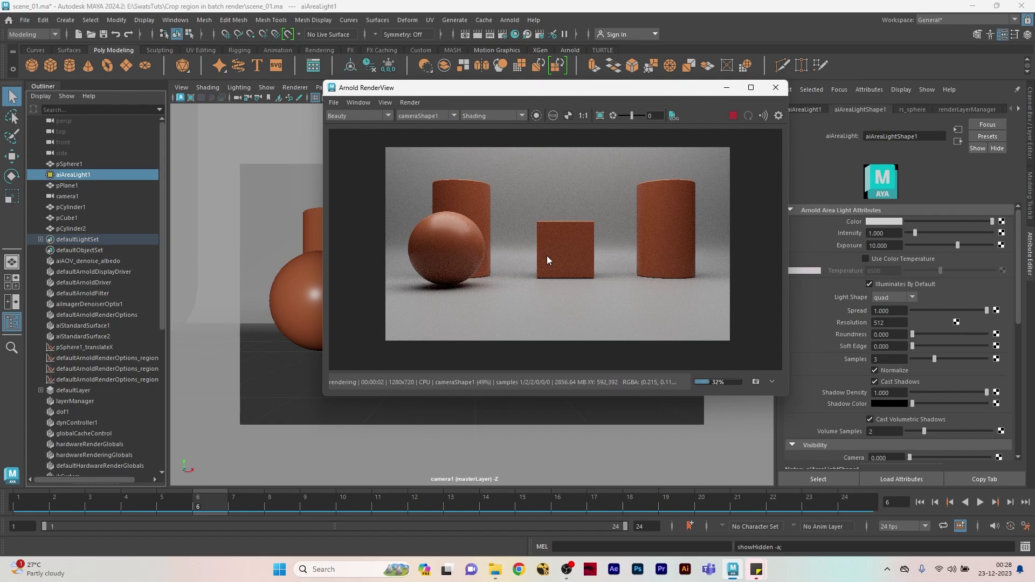
Step: Try out a crop region around the cube in the render preview, clearing and redrawing it
{"action": "mouse_move", "coordinate": [520, 194]}
{"action": "left_mouse_down", "text": "shift"}
{"action": "mouse_move", "coordinate": [562, 258]}
{"action": "mouse_move", "coordinate": [616, 306]}
{"action": "left_mouse_up", "text": "shift"}
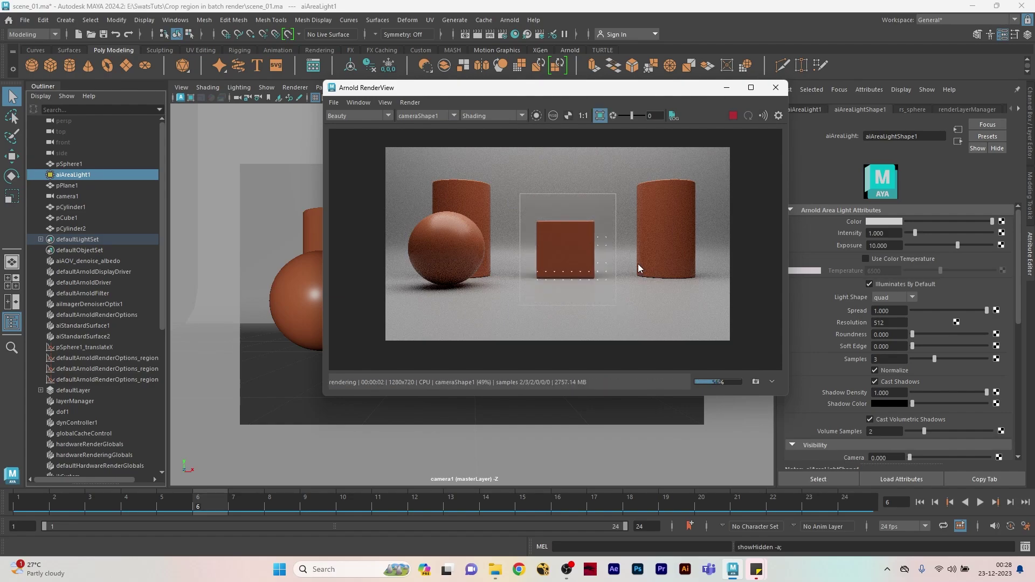
{"action": "left_click", "coordinate": [601, 118]}
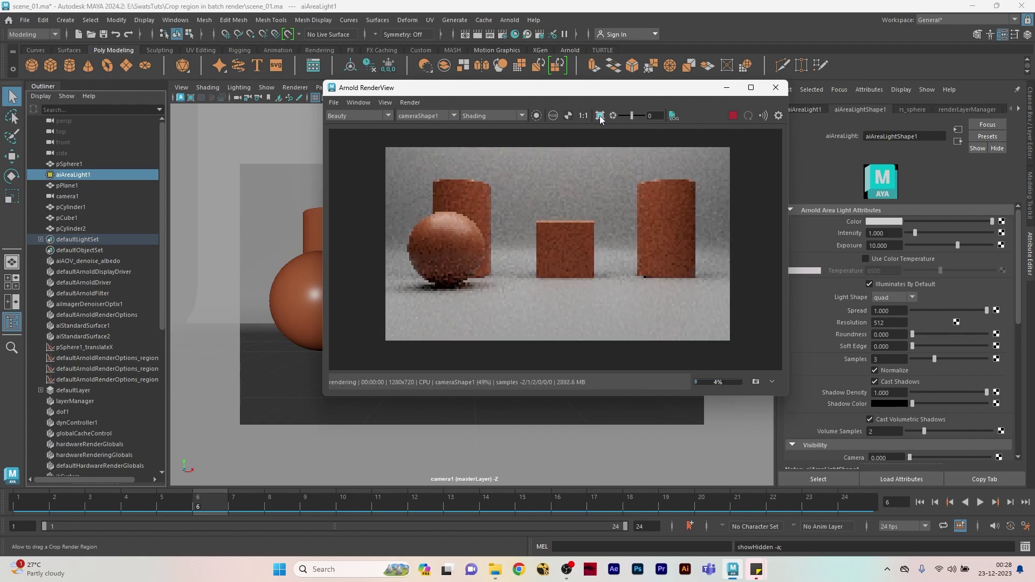
{"action": "left_click_drag", "start_coordinate": [521, 199], "coordinate": [614, 298]}
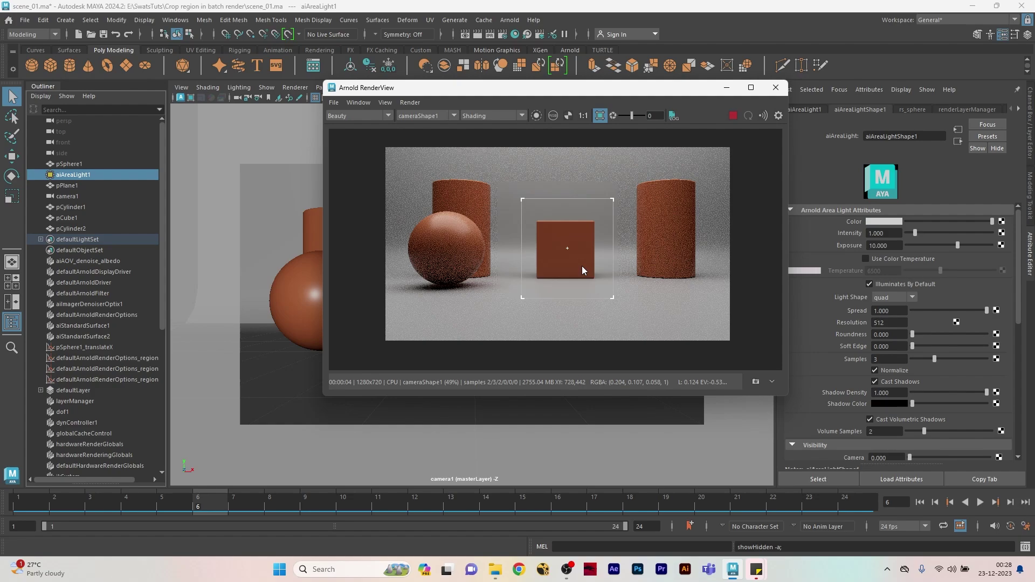
{"action": "left_click", "coordinate": [552, 238]}
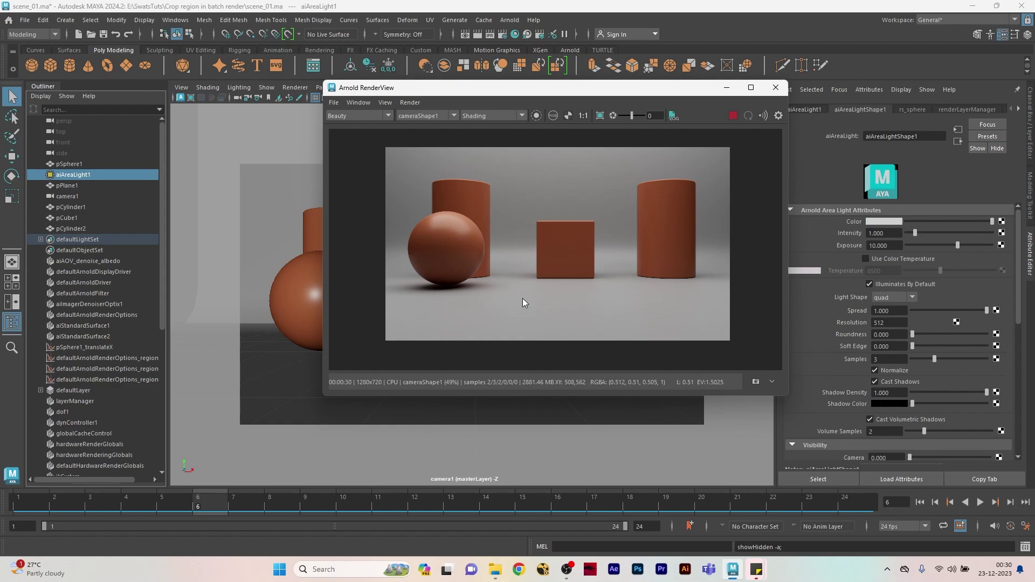
Step: Limit the Outliner to DAG objects and select the scene objects from pSphere1 through pCylinder2
{"action": "left_click_drag", "start_coordinate": [460, 92], "coordinate": [537, 97]}
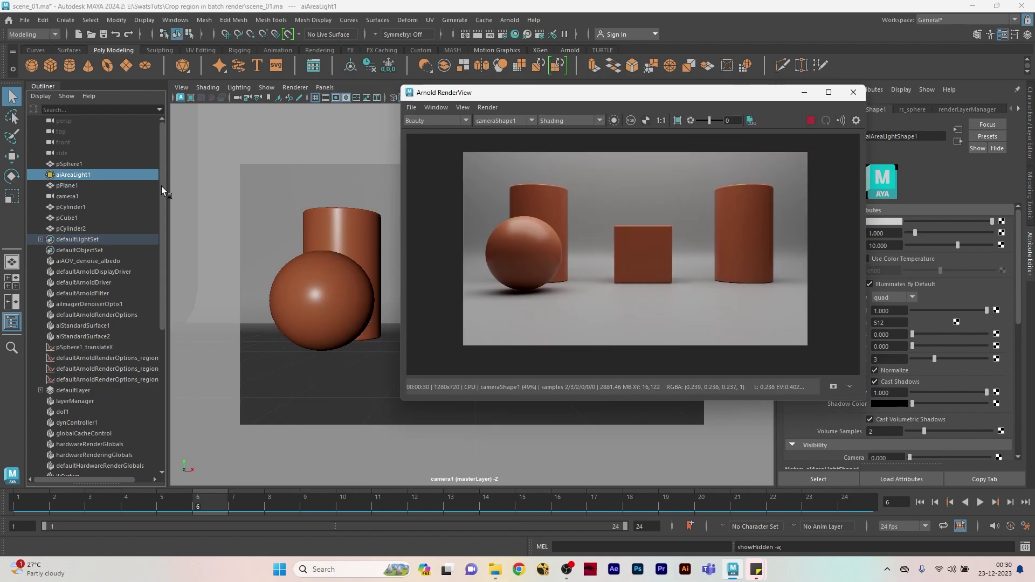
{"action": "right_click", "coordinate": [131, 133]}
{"action": "left_click", "coordinate": [160, 134]}
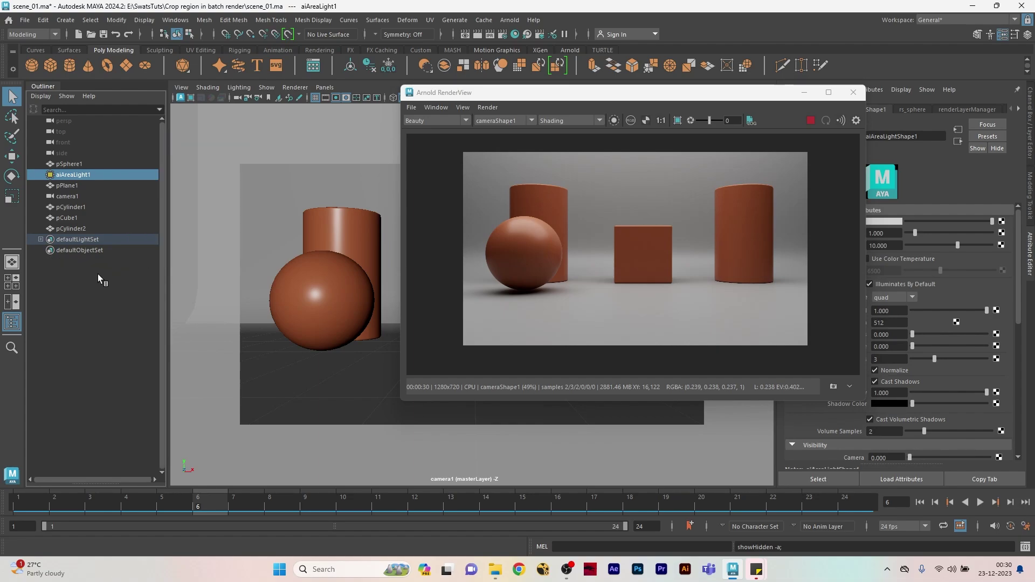
{"action": "left_click_drag", "start_coordinate": [526, 92], "coordinate": [611, 89]}
{"action": "left_click_drag", "start_coordinate": [81, 164], "coordinate": [84, 230]}
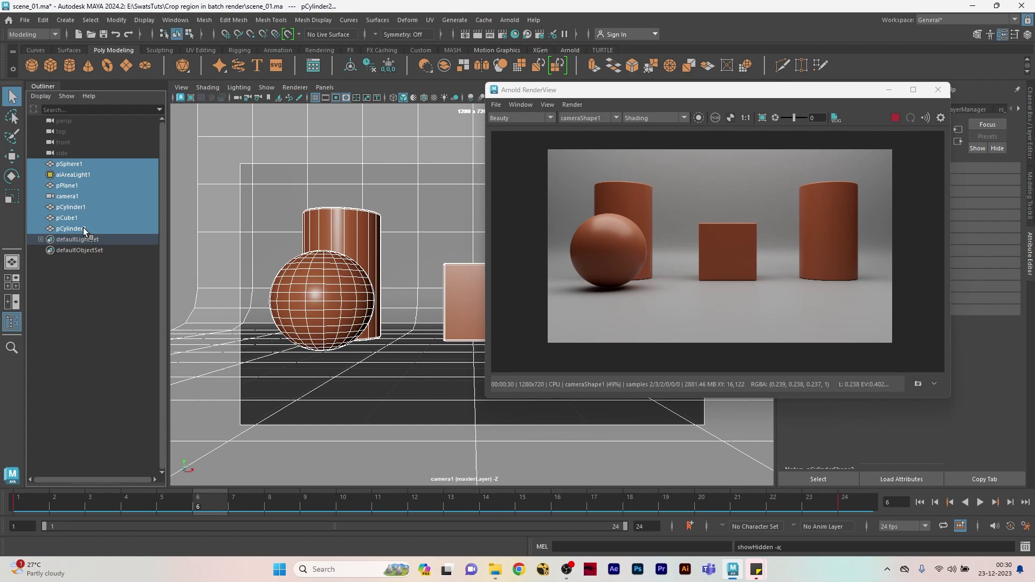
Step: Clear the selection and turn off Show DAG Objects Only so the Outliner lists every node
{"action": "left_click", "coordinate": [75, 329]}
{"action": "right_click", "coordinate": [74, 284]}
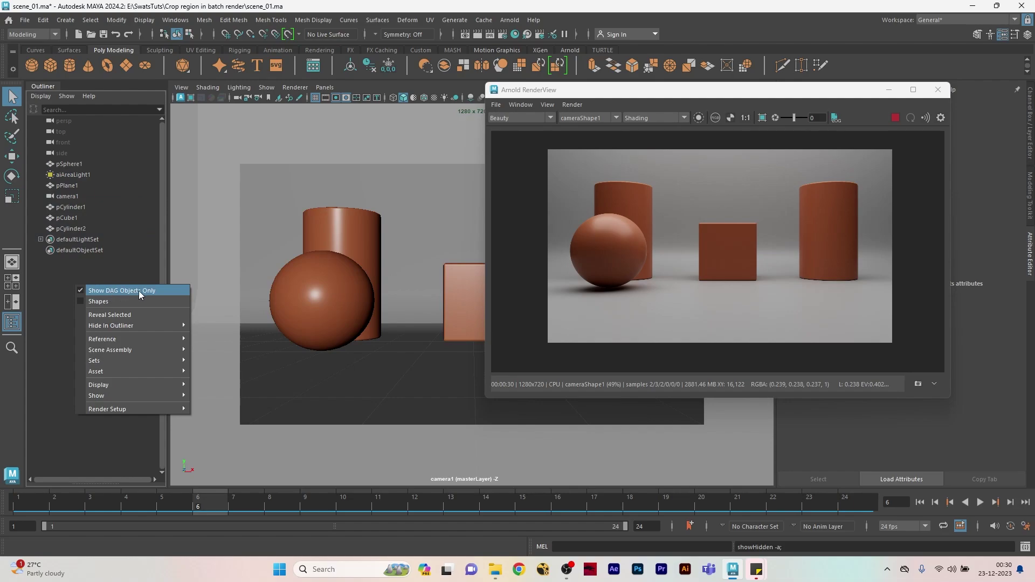
{"action": "left_click", "coordinate": [81, 291]}
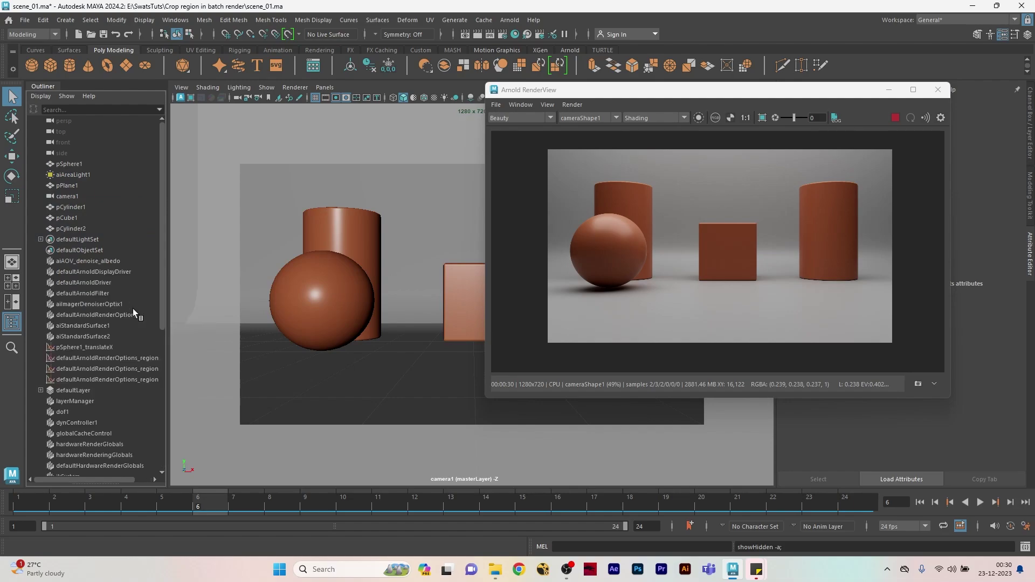
Step: Look through the non-DAG nodes listed in the Outliner
{"action": "scroll", "coordinate": [108, 180], "scroll_direction": "down", "scroll_amount": 5}
{"action": "left_click", "coordinate": [84, 401]}
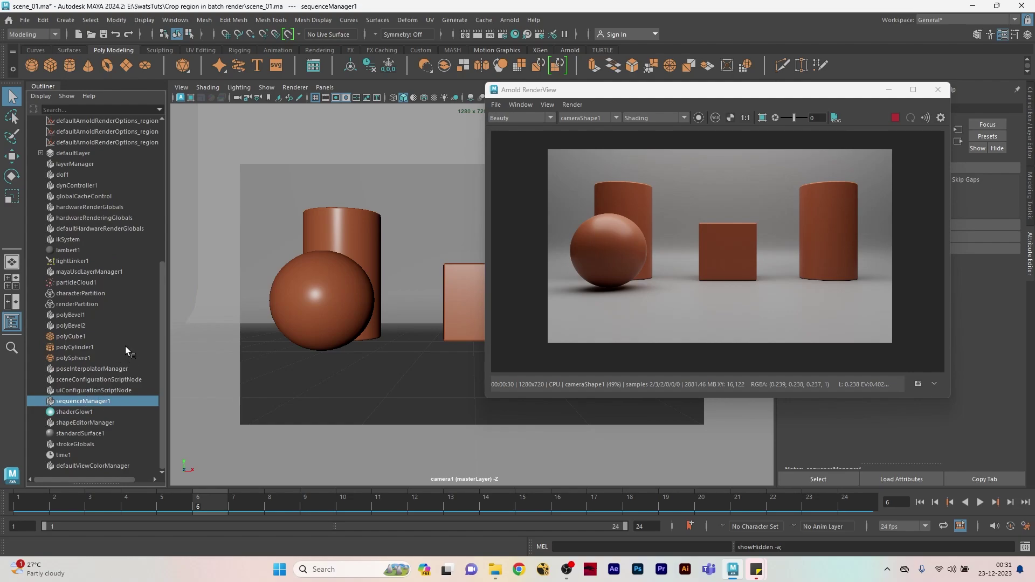
{"action": "scroll", "coordinate": [116, 288], "scroll_direction": "up", "scroll_amount": 2}
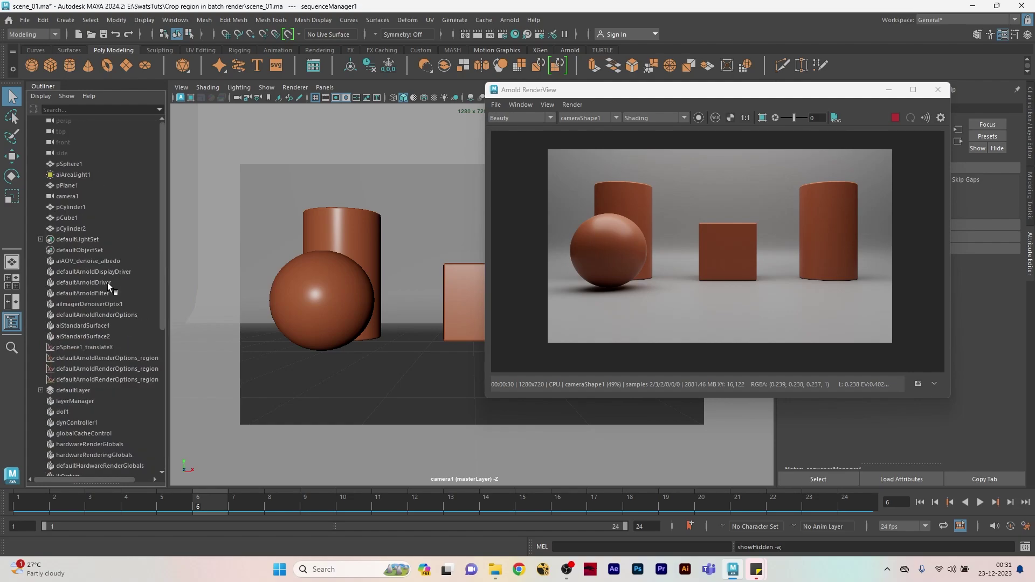
{"action": "scroll", "coordinate": [106, 283], "scroll_direction": "up", "scroll_amount": 3}
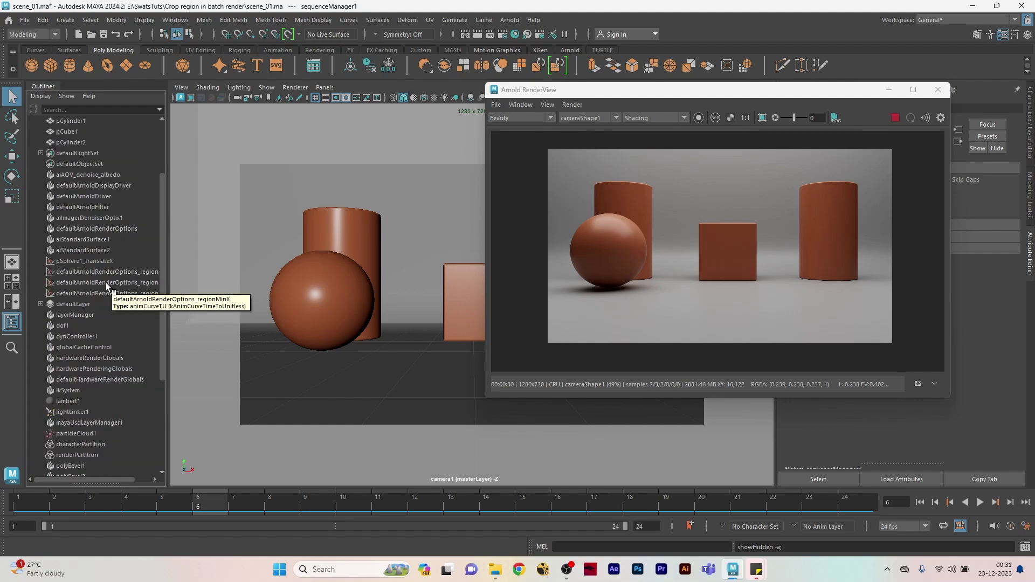
Step: Check the sphere's animation by going to frame 8 and selecting its pSphere1_translateX curve node
{"action": "left_click", "coordinate": [118, 261]}
{"action": "left_click", "coordinate": [302, 270]}
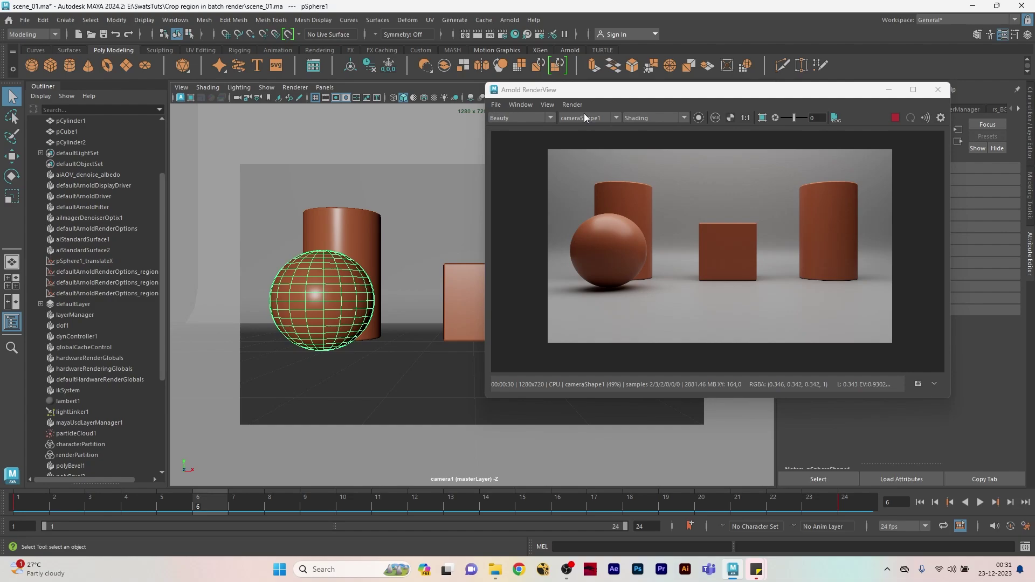
{"action": "left_click", "coordinate": [268, 500]}
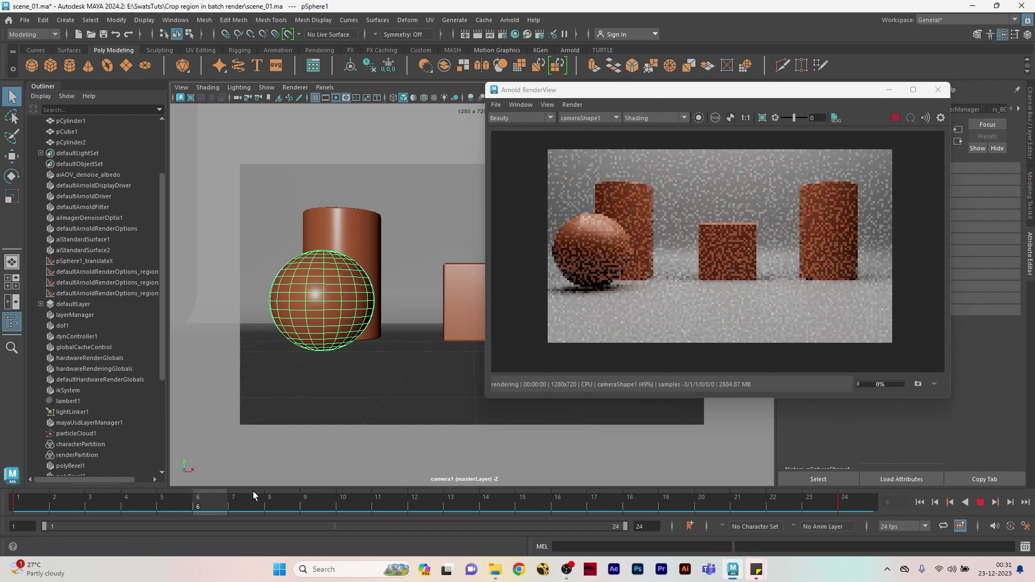
{"action": "left_click", "coordinate": [86, 261]}
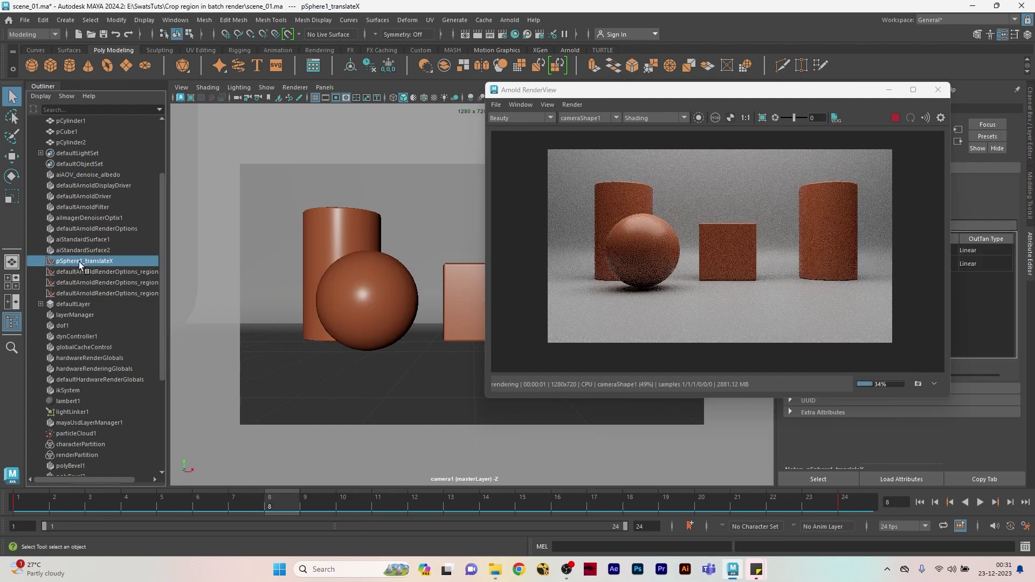
{"action": "left_click_drag", "start_coordinate": [728, 91], "coordinate": [739, 109]}
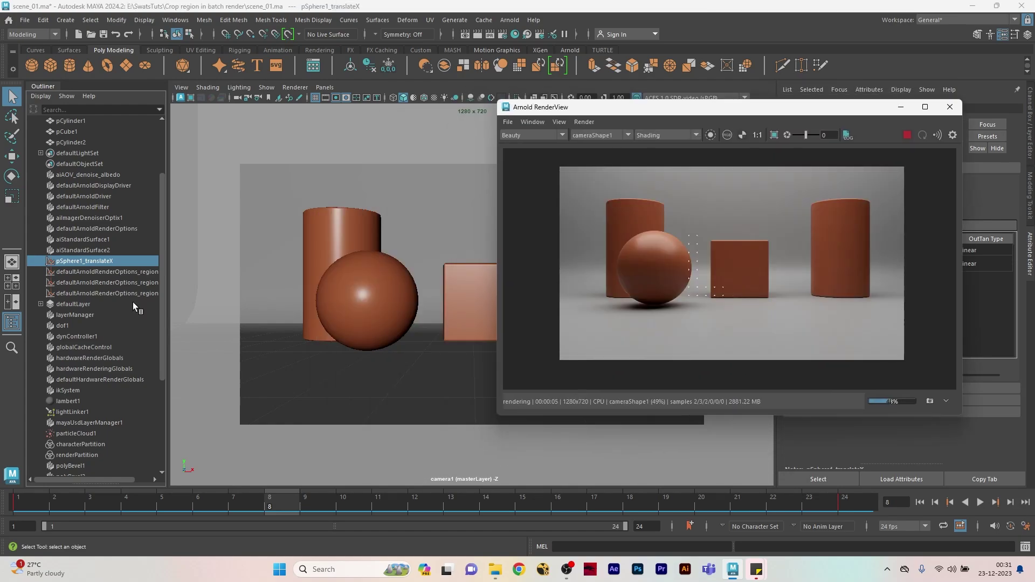
Step: Select the defaultArnoldRenderOptions node and open its Region Min X attribute for editing
{"action": "scroll", "coordinate": [118, 227], "scroll_direction": "up", "scroll_amount": 3}
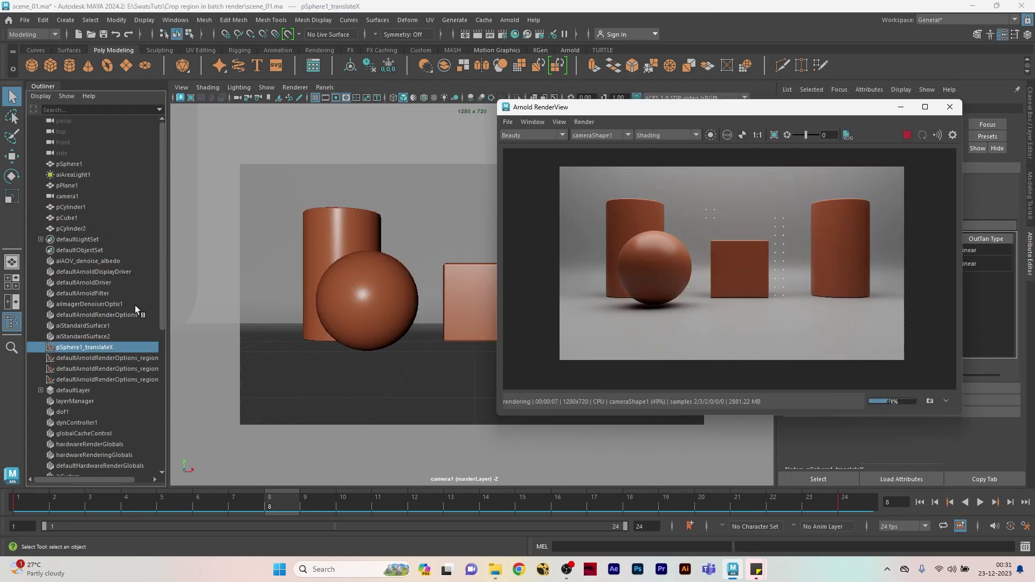
{"action": "left_click", "coordinate": [87, 315]}
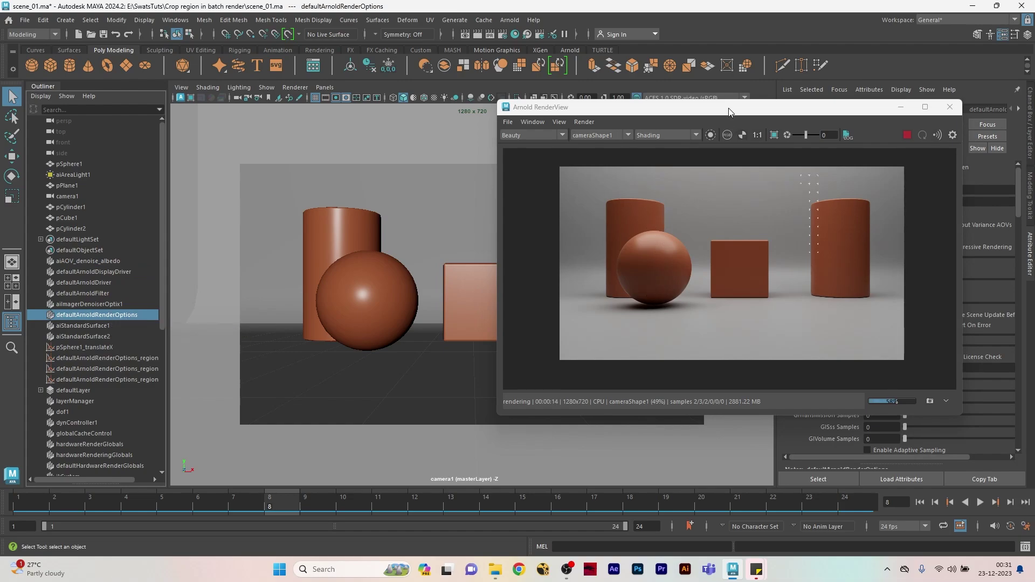
{"action": "left_click_drag", "start_coordinate": [701, 107], "coordinate": [431, 115]}
{"action": "scroll", "coordinate": [820, 280], "scroll_direction": "down", "scroll_amount": 6}
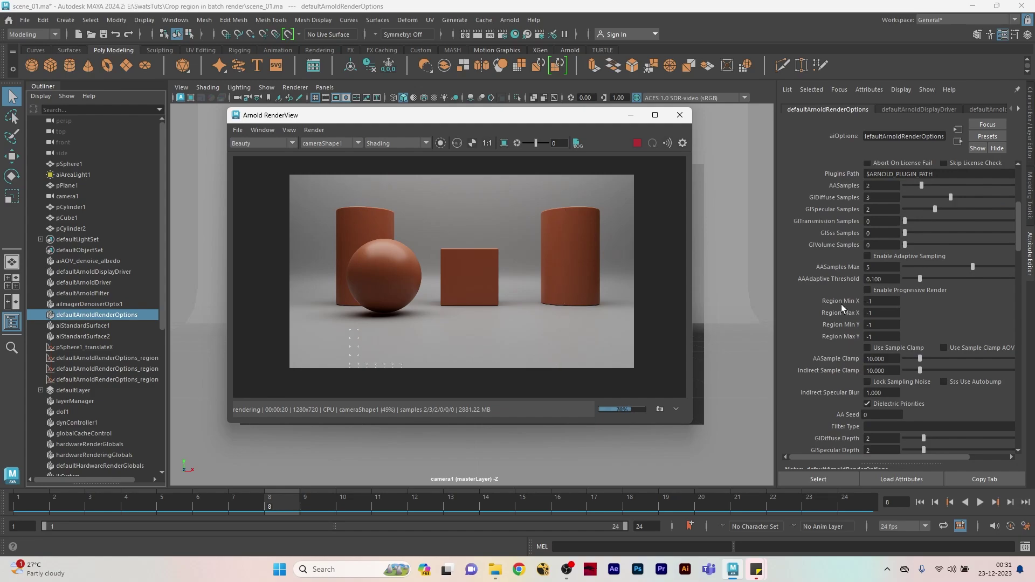
{"action": "left_click", "coordinate": [883, 301]}
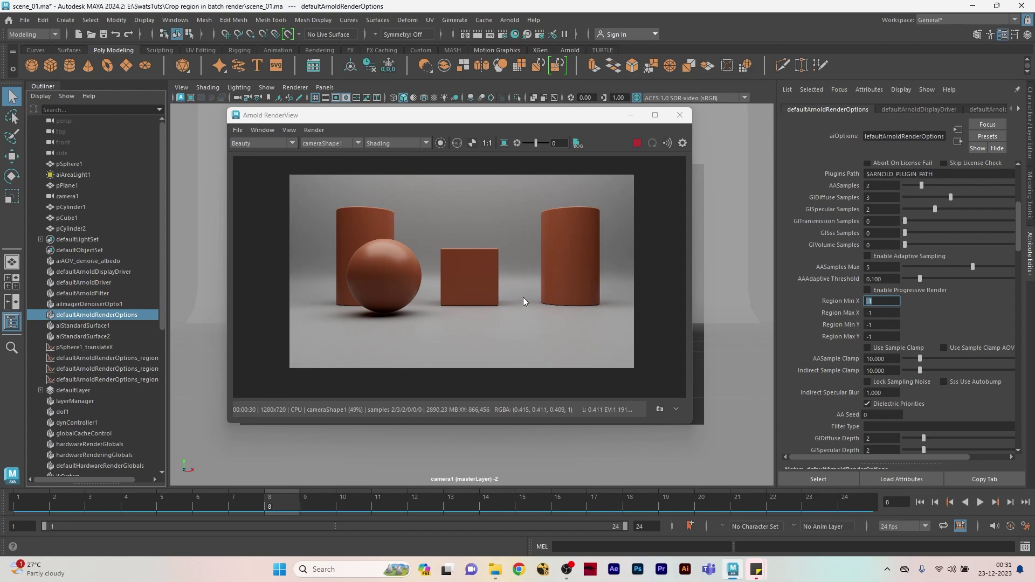
Step: Draw a crop region around the sphere from about pixel 176, 192 to 523, 552 and show the Pixel information
{"action": "left_click_drag", "start_coordinate": [337, 226], "coordinate": [430, 323]}
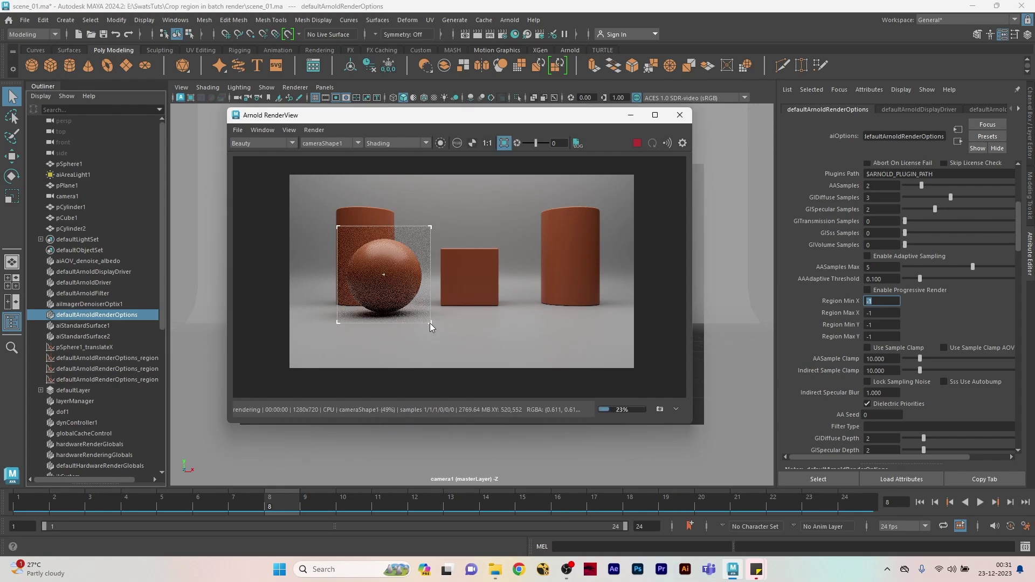
{"action": "left_click", "coordinate": [683, 143]}
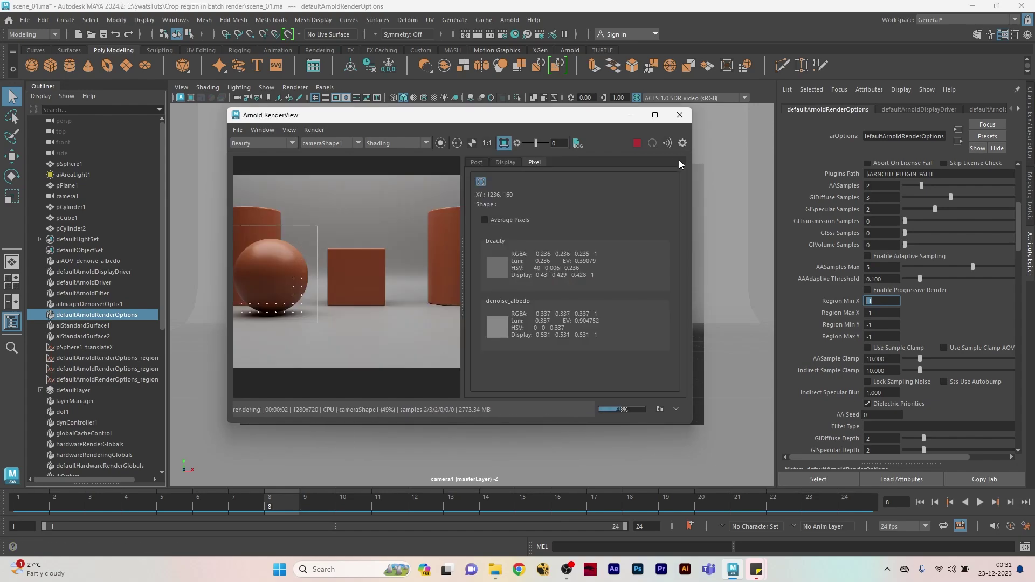
{"action": "left_click_drag", "start_coordinate": [549, 116], "coordinate": [583, 91]}
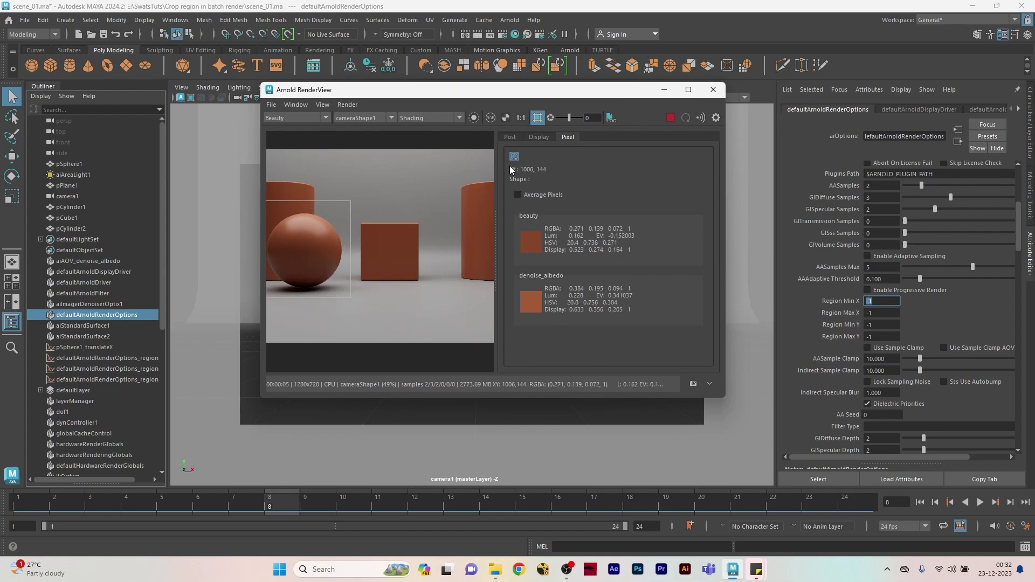
{"action": "middle_click_drag", "start_coordinate": [302, 219], "coordinate": [344, 226]}
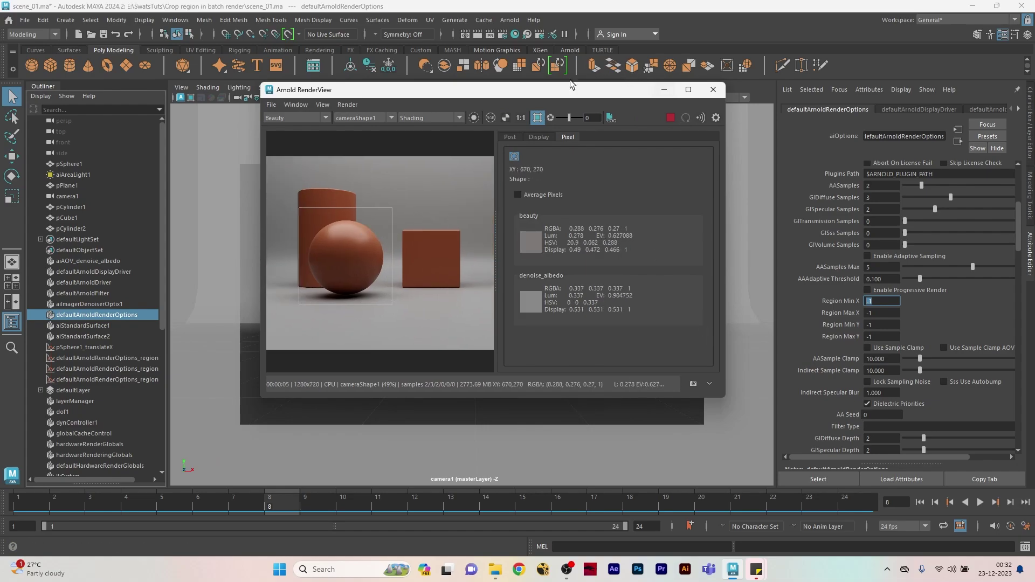
Step: Enlarge the render window and read the pixel coordinates at the crop region's upper-left corner
{"action": "left_click_drag", "start_coordinate": [517, 94], "coordinate": [420, 55]}
{"action": "left_click_drag", "start_coordinate": [629, 360], "coordinate": [812, 490]}
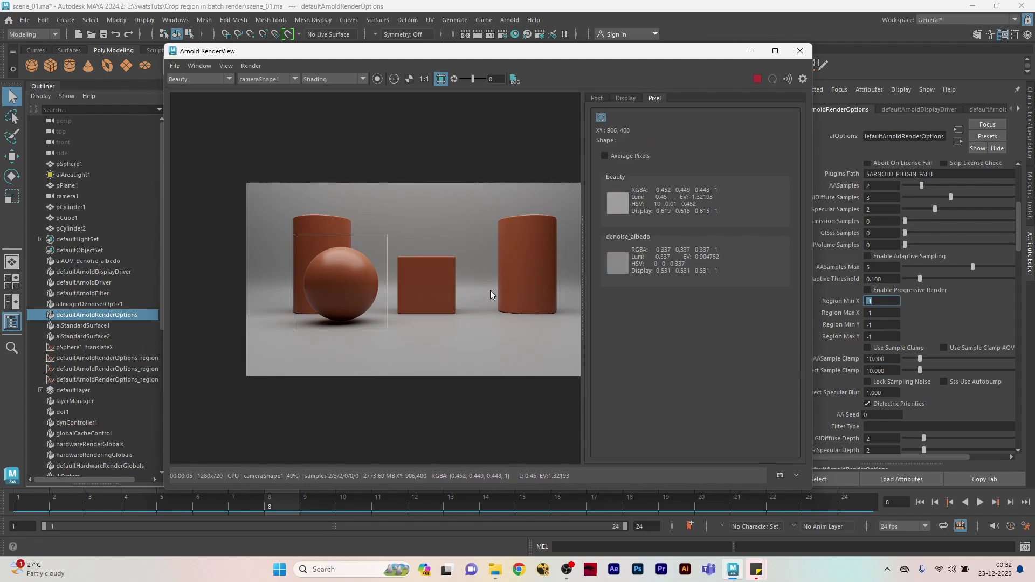
{"action": "middle_click_drag", "start_coordinate": [490, 290], "coordinate": [465, 284]}
{"action": "scroll", "coordinate": [263, 225], "scroll_direction": "up", "scroll_amount": 2}
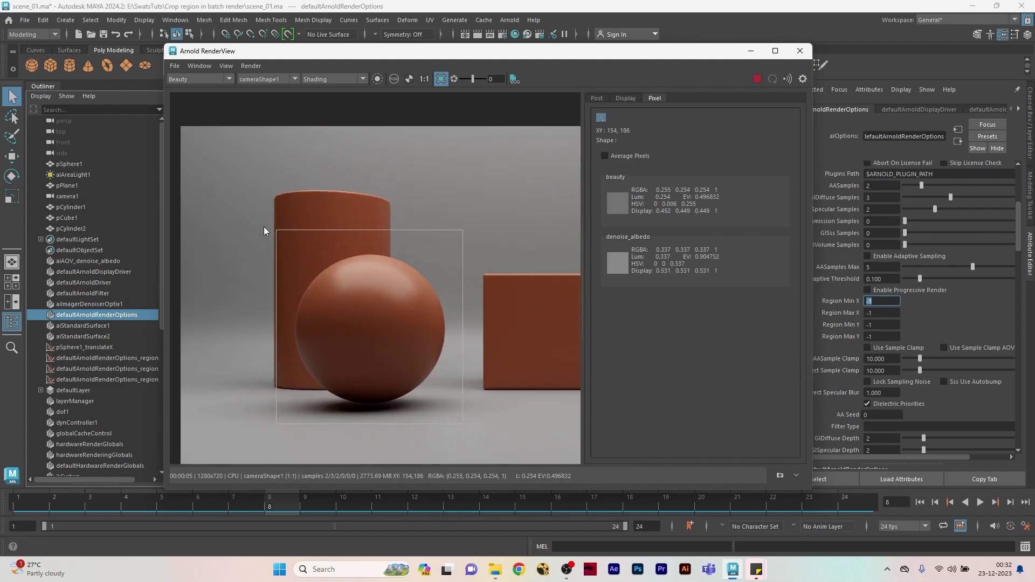
{"action": "scroll", "coordinate": [275, 229], "scroll_direction": "up", "scroll_amount": 1}
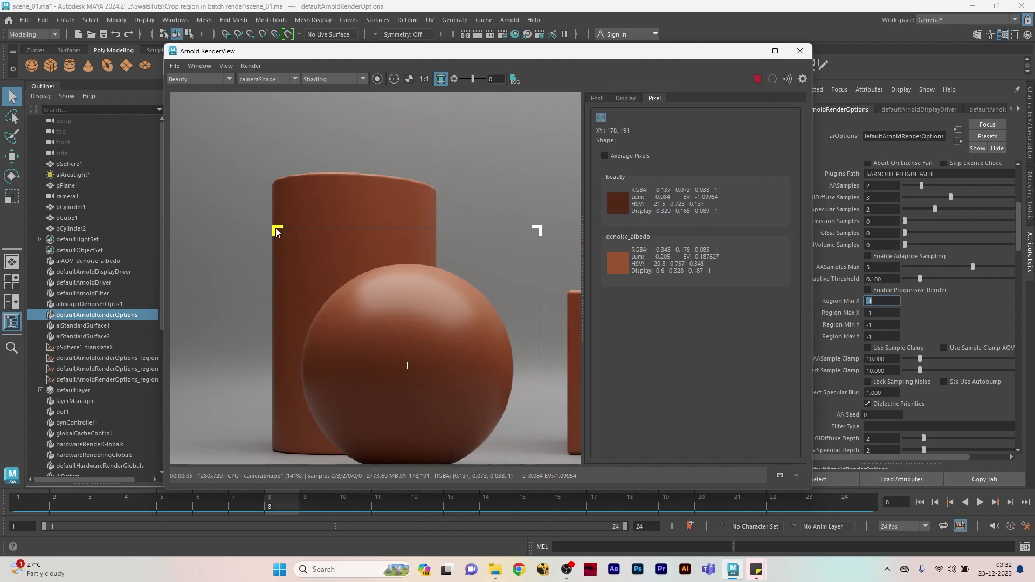
{"action": "left_click_drag", "start_coordinate": [709, 52], "coordinate": [671, 52]}
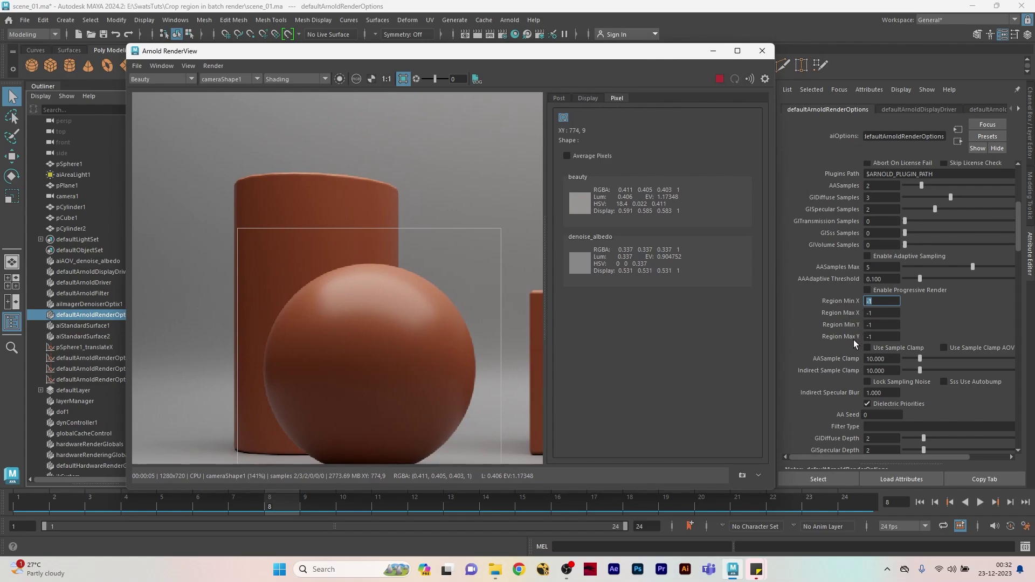
{"action": "middle_click_drag", "start_coordinate": [283, 249], "coordinate": [279, 206]}
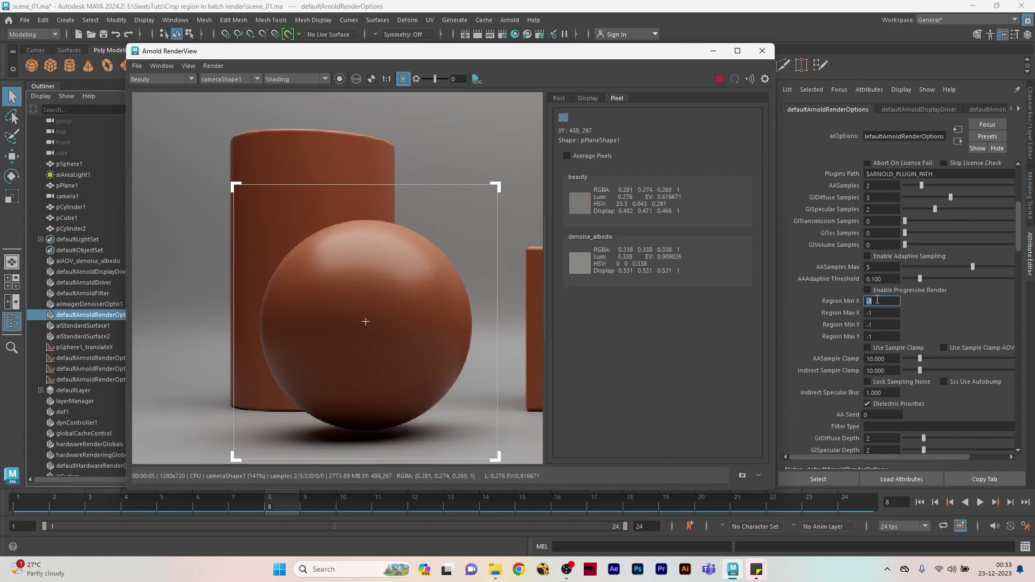
Step: Set Region Min X to 176 and Region Min Y to 192, keeping Region Max X at -1
{"action": "type", "text": "176"}
{"action": "key", "text": "Tab"}
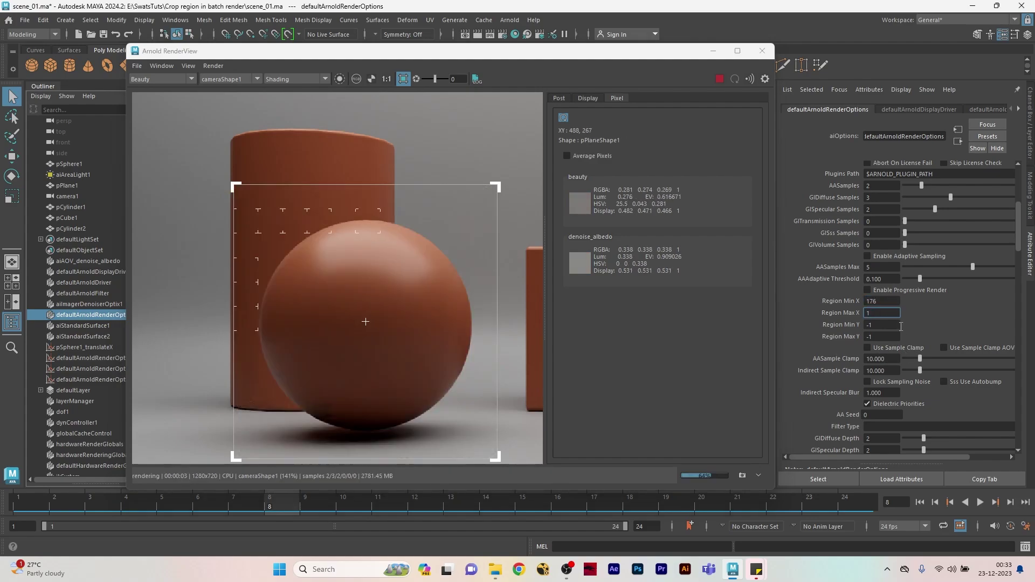
{"action": "left_click_drag", "start_coordinate": [895, 326], "coordinate": [794, 325]}
{"action": "type", "text": "192"}
{"action": "left_click_drag", "start_coordinate": [884, 314], "coordinate": [804, 304]}
{"action": "type", "text": "-1"}
{"action": "key", "text": "Return"}
Step: Read the crop region's lower-right corner and set Region Max X to 523 and Region Max Y to 552
{"action": "middle_click_drag", "start_coordinate": [489, 394], "coordinate": [459, 343]}
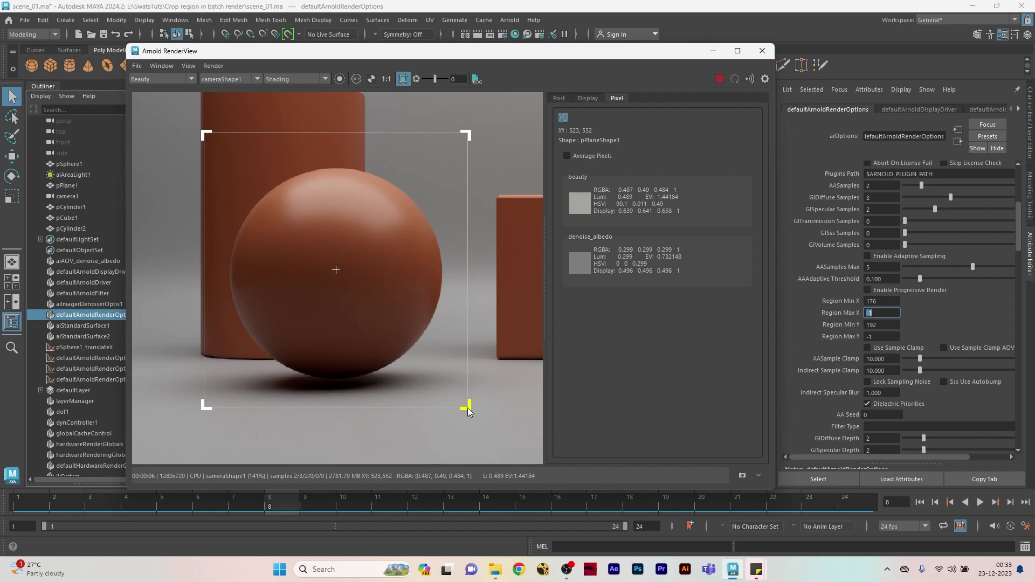
{"action": "left_click_drag", "start_coordinate": [880, 314], "coordinate": [820, 314]}
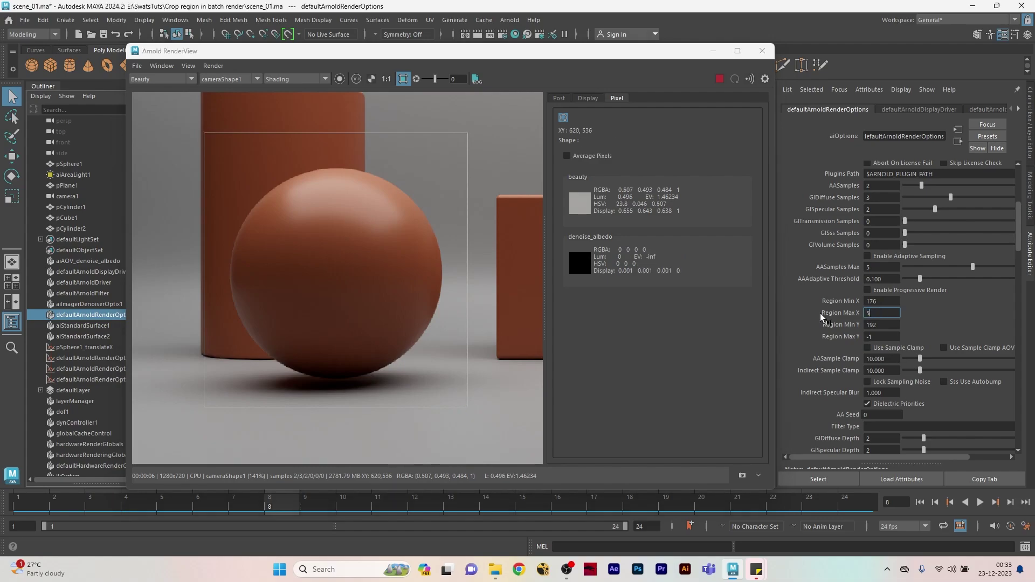
{"action": "key", "text": "Tab"}
{"action": "key", "text": "Tab"}
{"action": "type", "text": "552"}
{"action": "key", "text": "Return"}
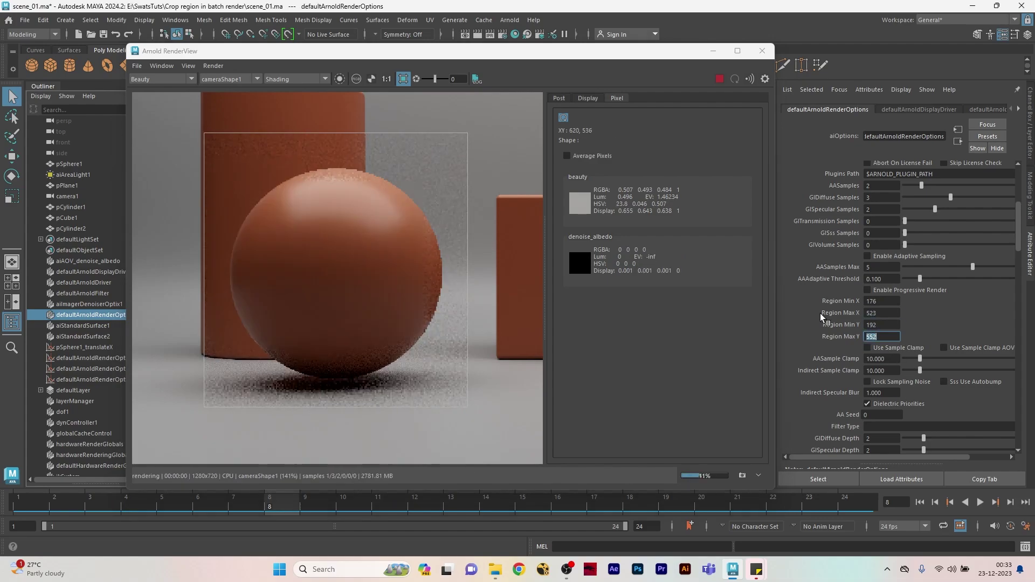
Step: Turn off the crop region in the render view and update the full scene
{"action": "left_click", "coordinate": [403, 79]}
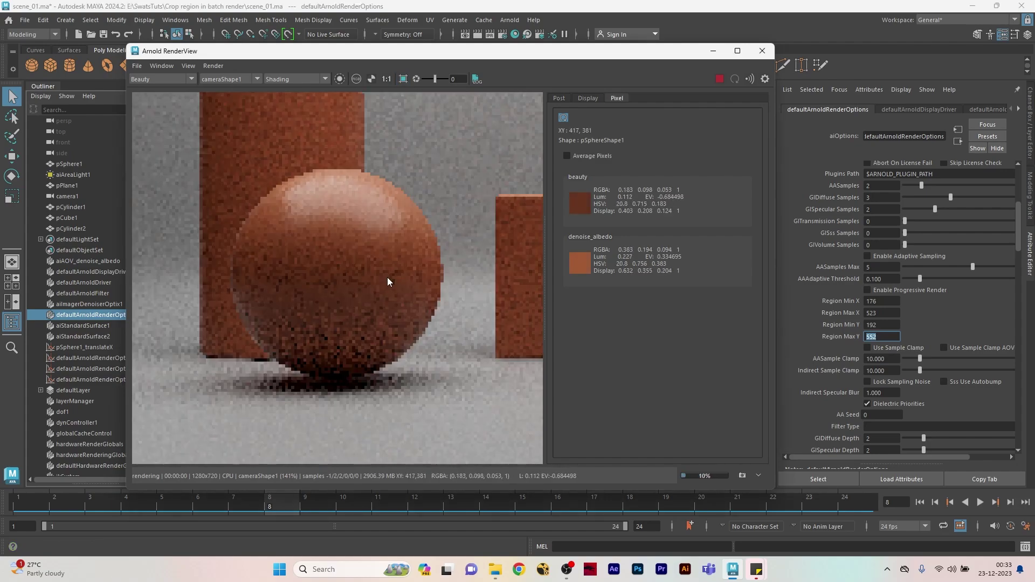
{"action": "scroll", "coordinate": [387, 277], "scroll_direction": "down", "scroll_amount": 2}
{"action": "middle_click_drag", "start_coordinate": [434, 259], "coordinate": [399, 265]}
{"action": "left_click", "coordinate": [213, 66]}
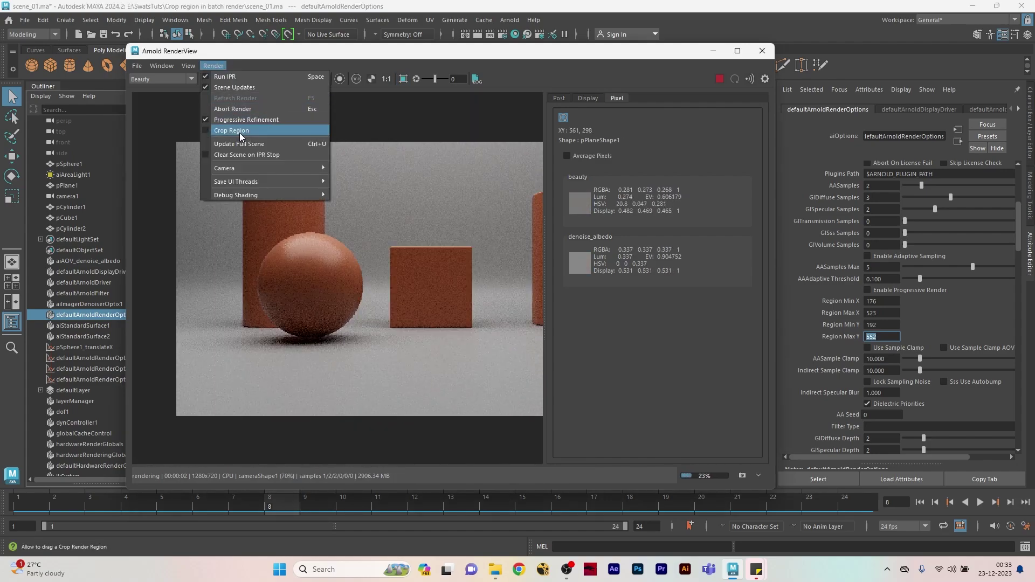
{"action": "left_click", "coordinate": [235, 146]}
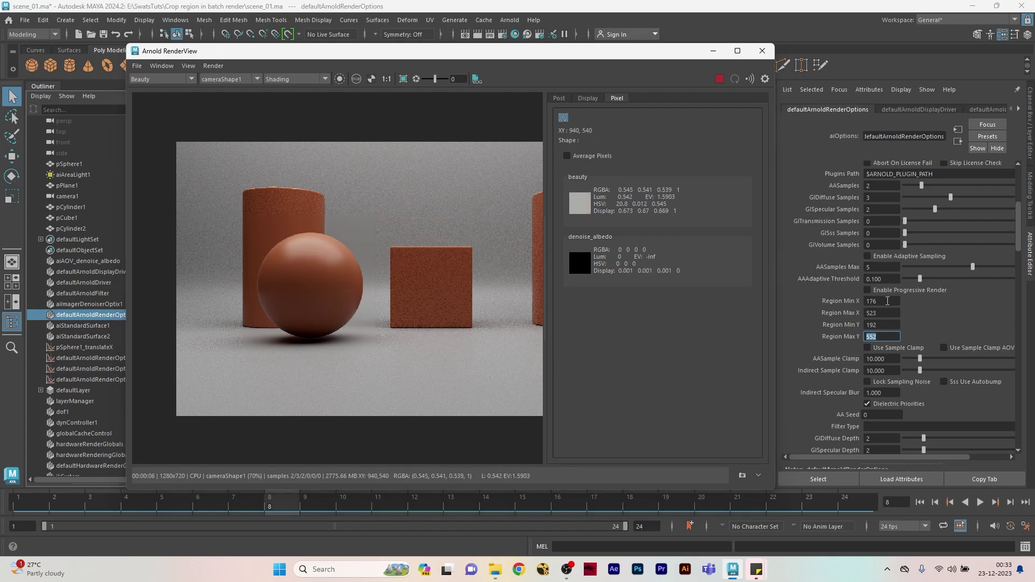
Step: Hide aiAreaLight1 to force a render refresh and show it again
{"action": "left_click", "coordinate": [70, 175]}
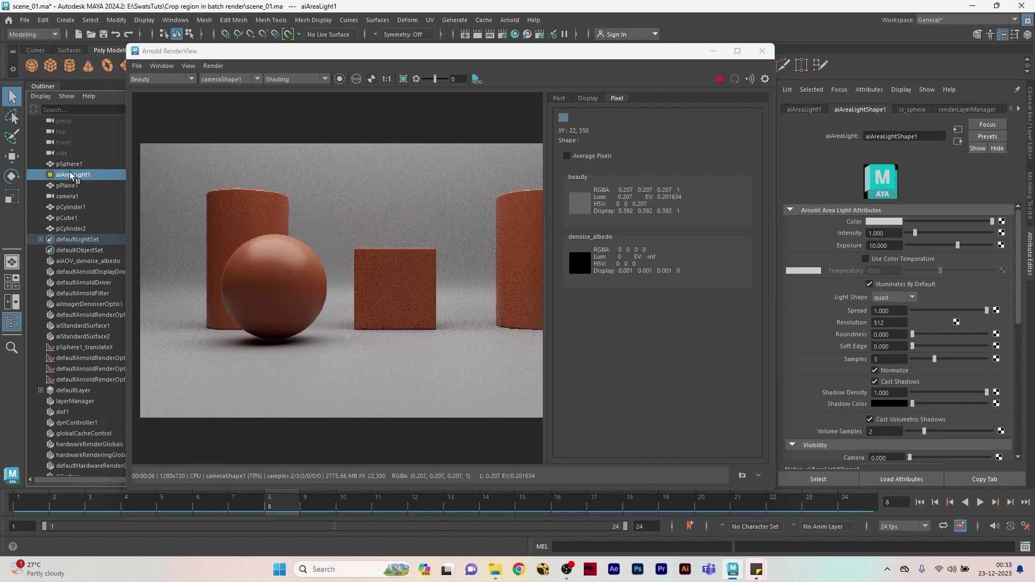
{"action": "key", "text": "ctrl+h"}
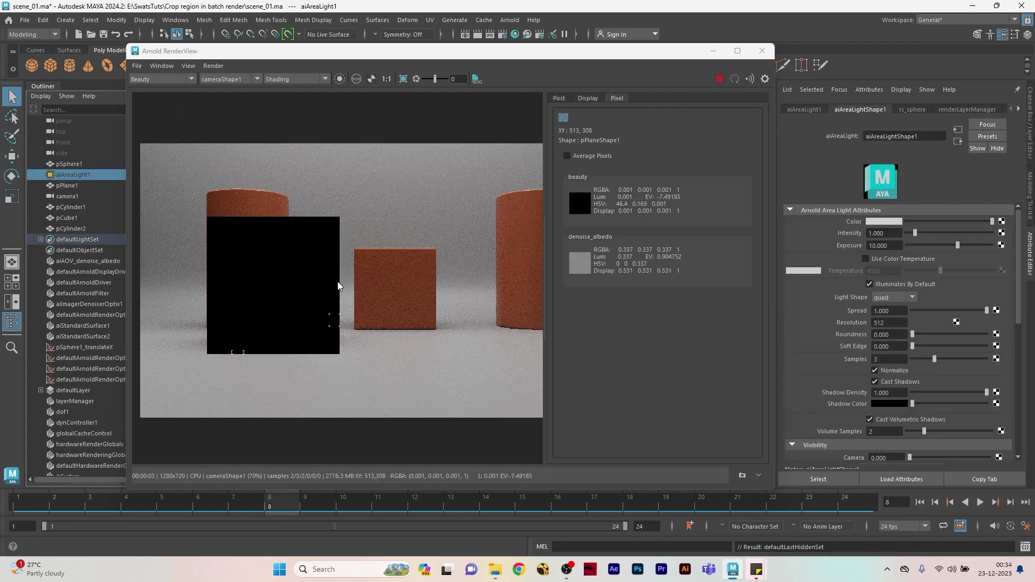
{"action": "key", "text": "ctrl+shift+h"}
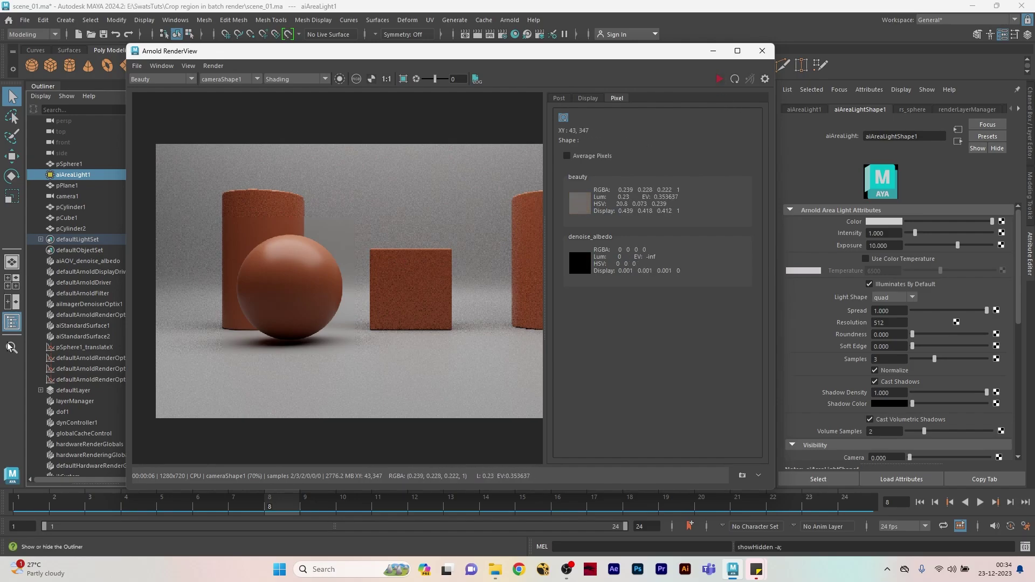
Step: Select defaultArnoldRenderOptions, restart the IPR render and go to frame 7
{"action": "left_click_drag", "start_coordinate": [232, 51], "coordinate": [279, 40]}
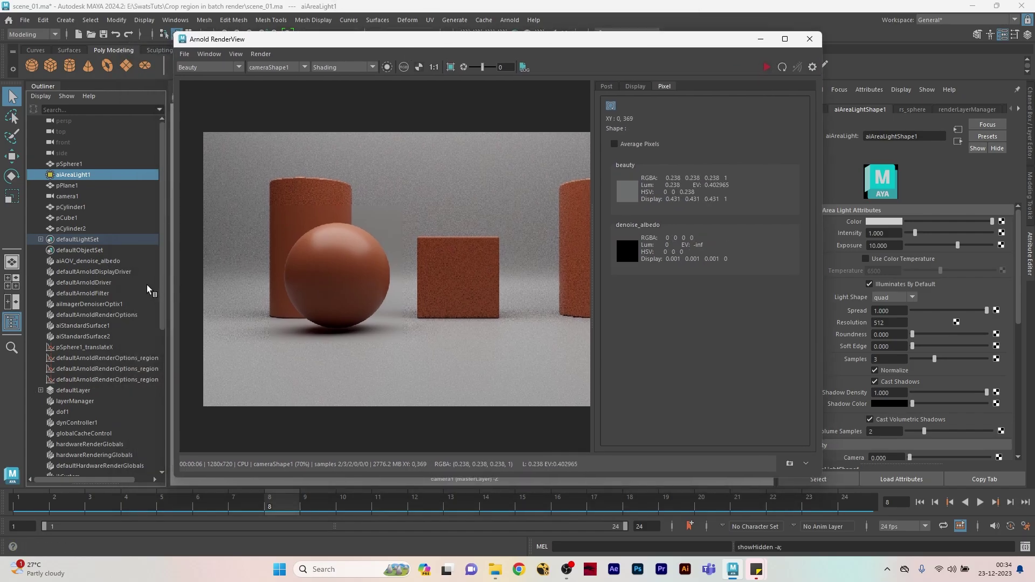
{"action": "left_click", "coordinate": [107, 316]}
{"action": "left_click", "coordinate": [144, 507]}
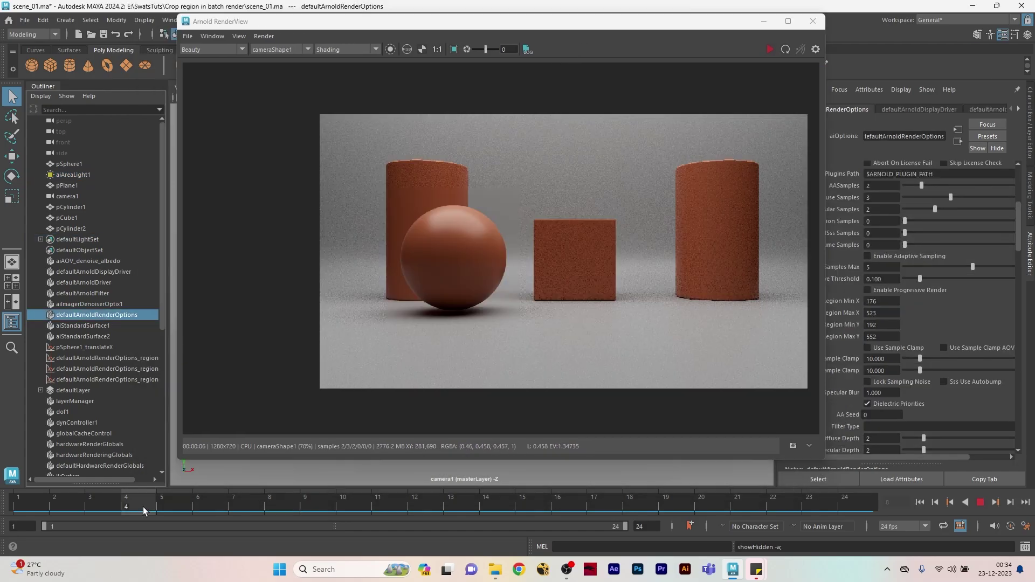
{"action": "left_click", "coordinate": [770, 49]}
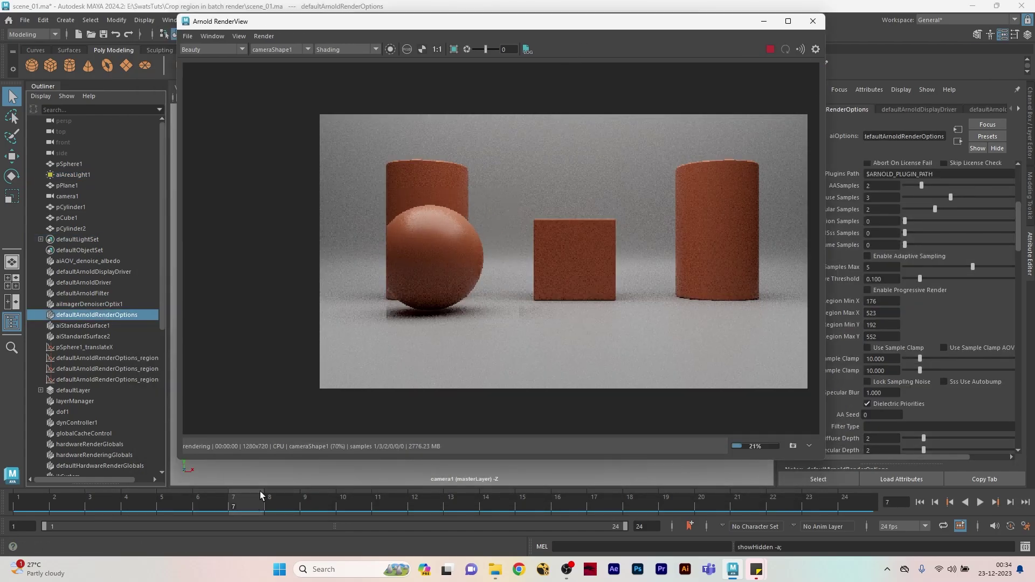
{"action": "mouse_move", "coordinate": [248, 503]}
{"action": "left_mouse_down"}
{"action": "mouse_move", "coordinate": [202, 505]}
{"action": "mouse_move", "coordinate": [227, 502]}
{"action": "left_mouse_up"}
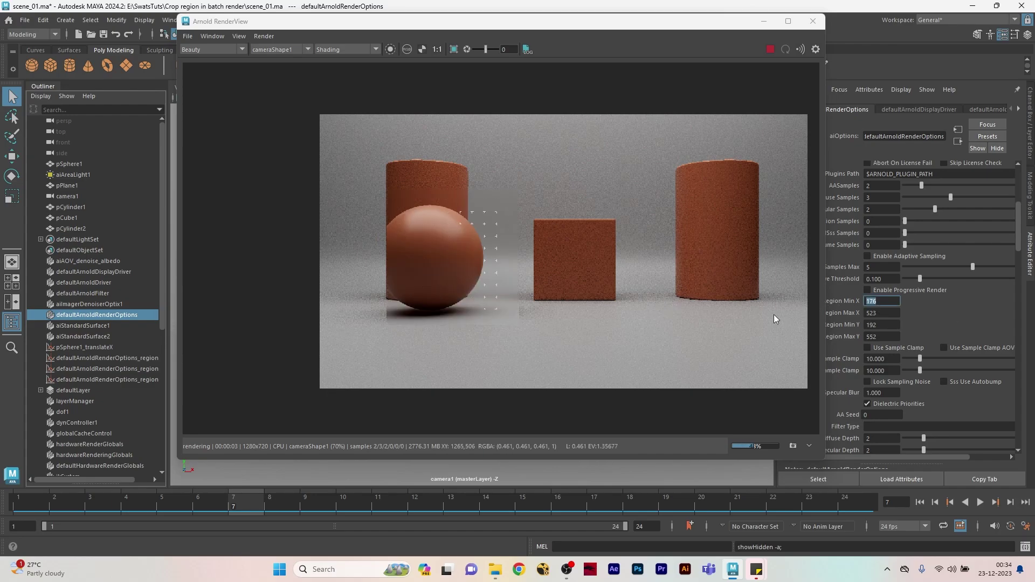
{"action": "left_click", "coordinate": [879, 301]}
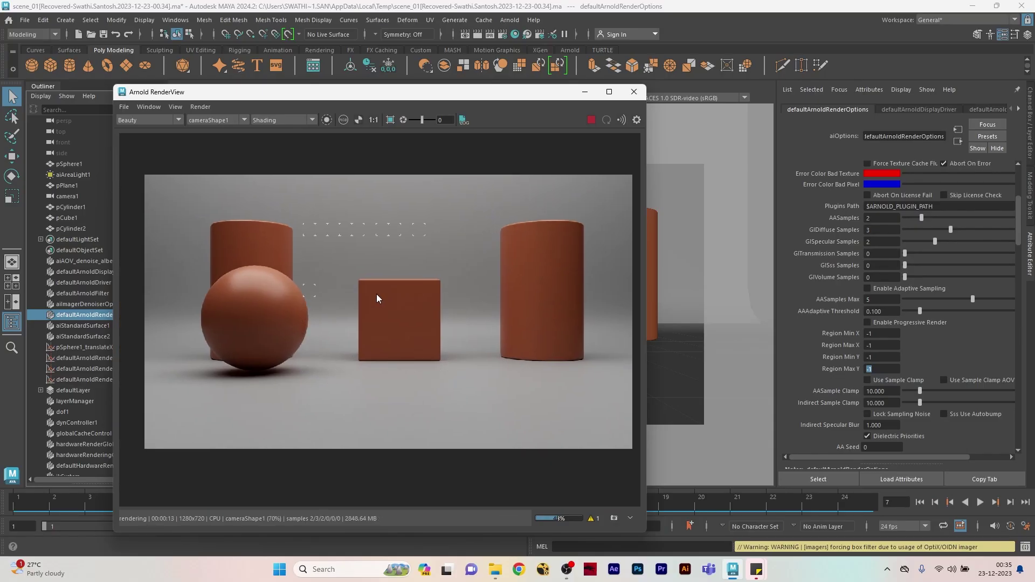
Step: Stop the IPR render, go to frame 5 and briefly render that frame, keeping the viewport and timeline in reach
{"action": "left_click", "coordinate": [889, 334]}
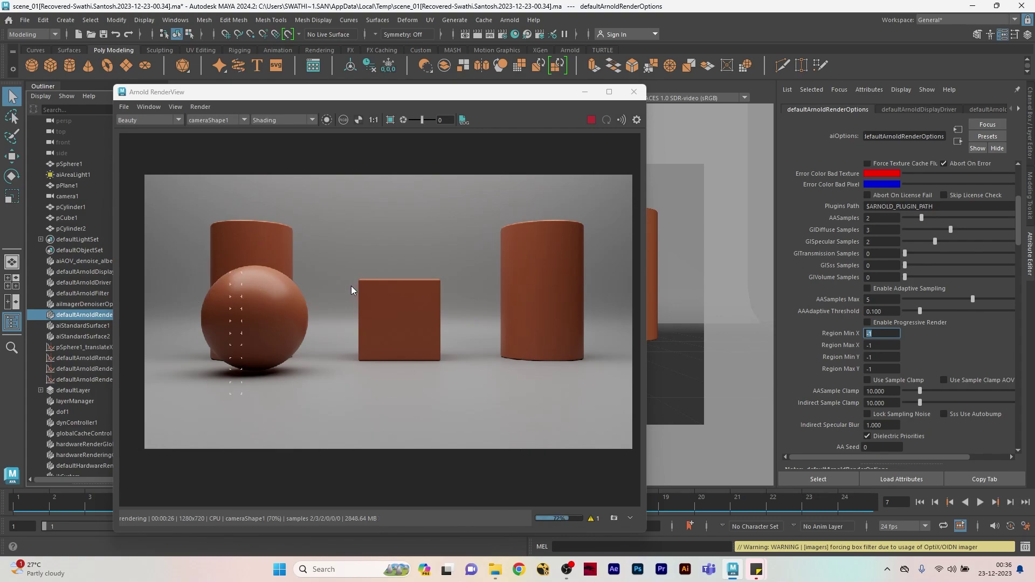
{"action": "left_click", "coordinate": [590, 119]}
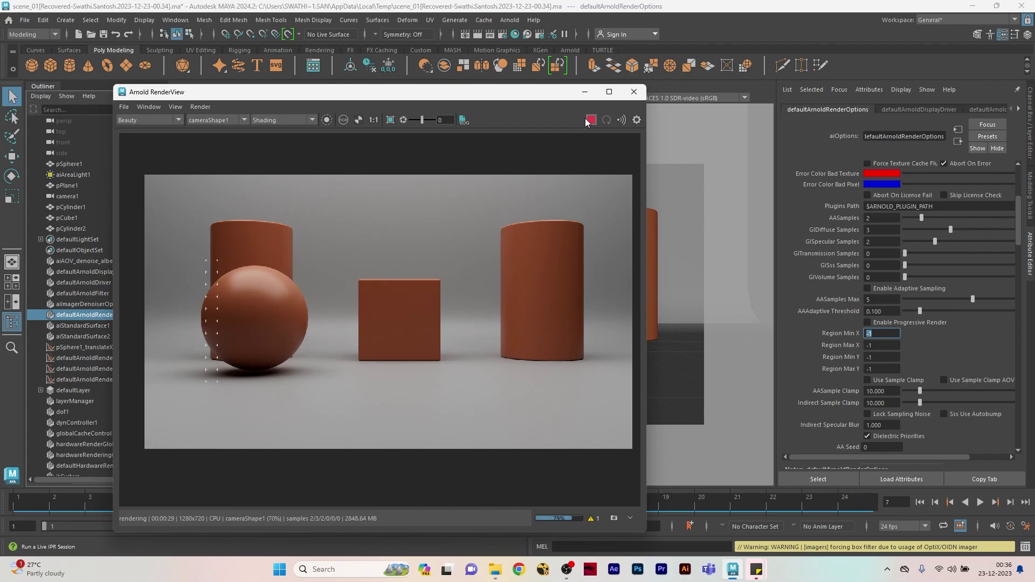
{"action": "left_click_drag", "start_coordinate": [493, 97], "coordinate": [829, 122]}
{"action": "mouse_move", "coordinate": [178, 497]}
{"action": "left_mouse_down"}
{"action": "mouse_move", "coordinate": [84, 495]}
{"action": "mouse_move", "coordinate": [169, 500]}
{"action": "left_mouse_up"}
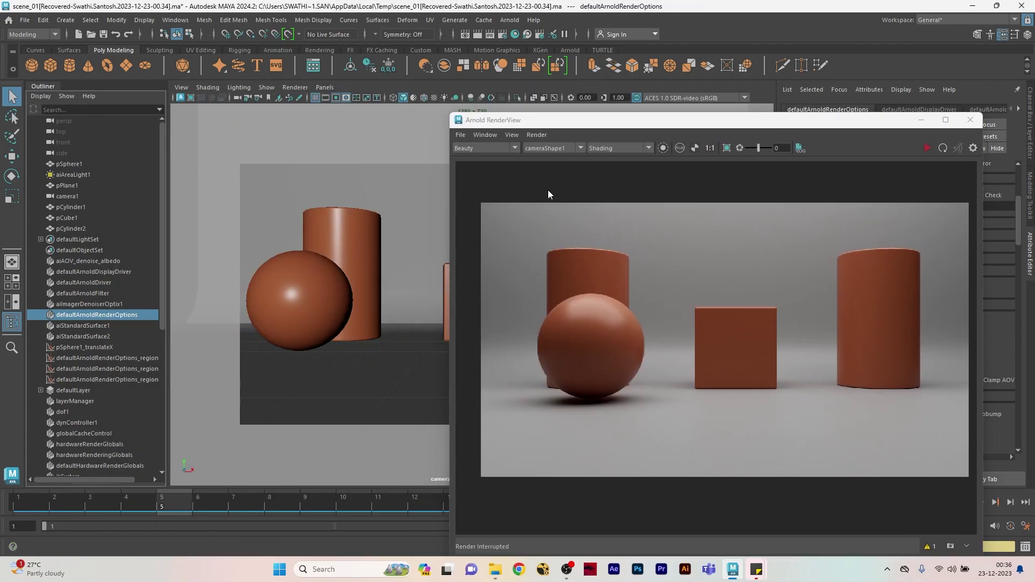
{"action": "left_click_drag", "start_coordinate": [541, 119], "coordinate": [535, 69]}
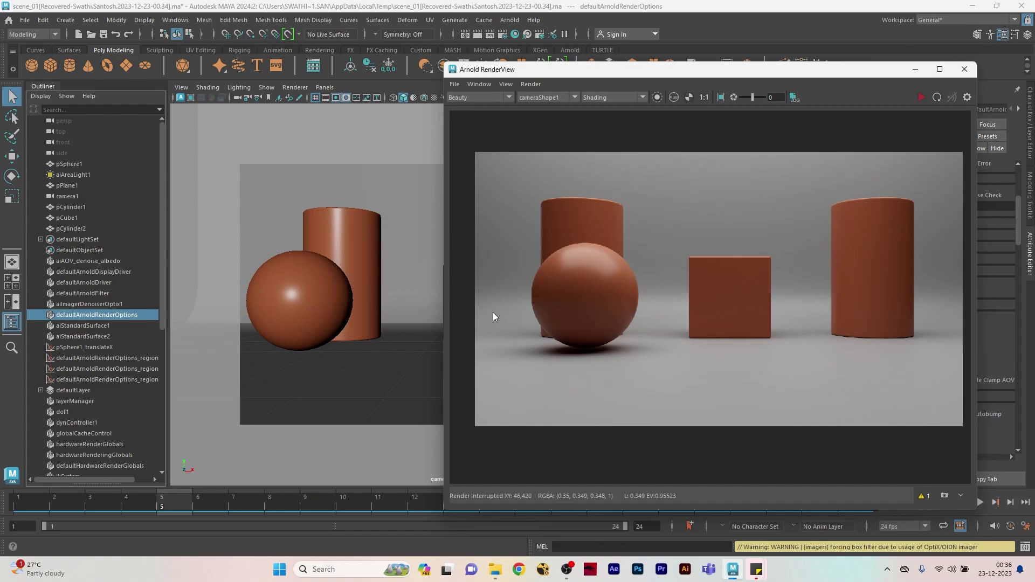
{"action": "left_click", "coordinate": [920, 98]}
{"action": "left_click", "coordinate": [921, 98]}
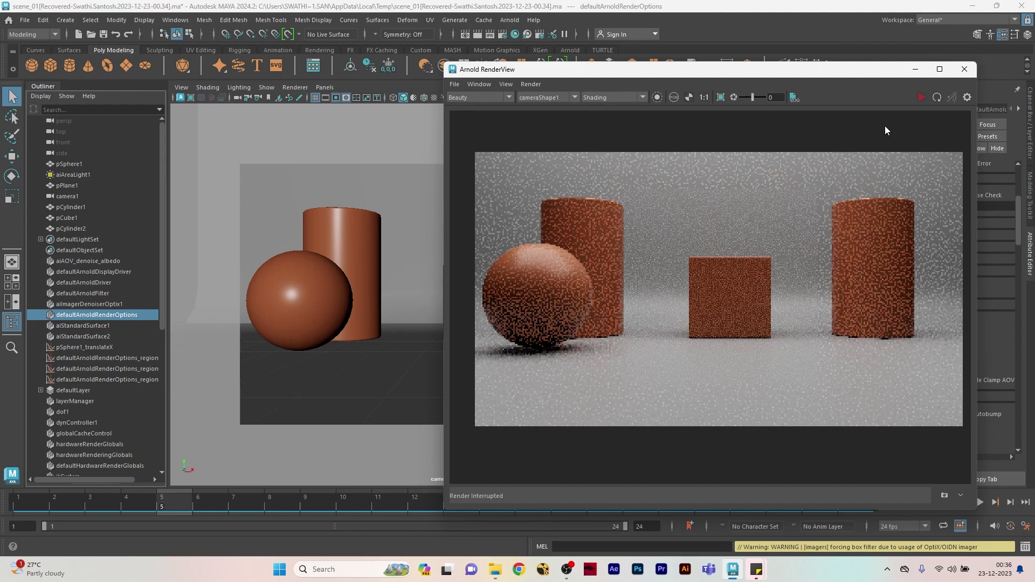
{"action": "left_click_drag", "start_coordinate": [695, 76], "coordinate": [618, 107]}
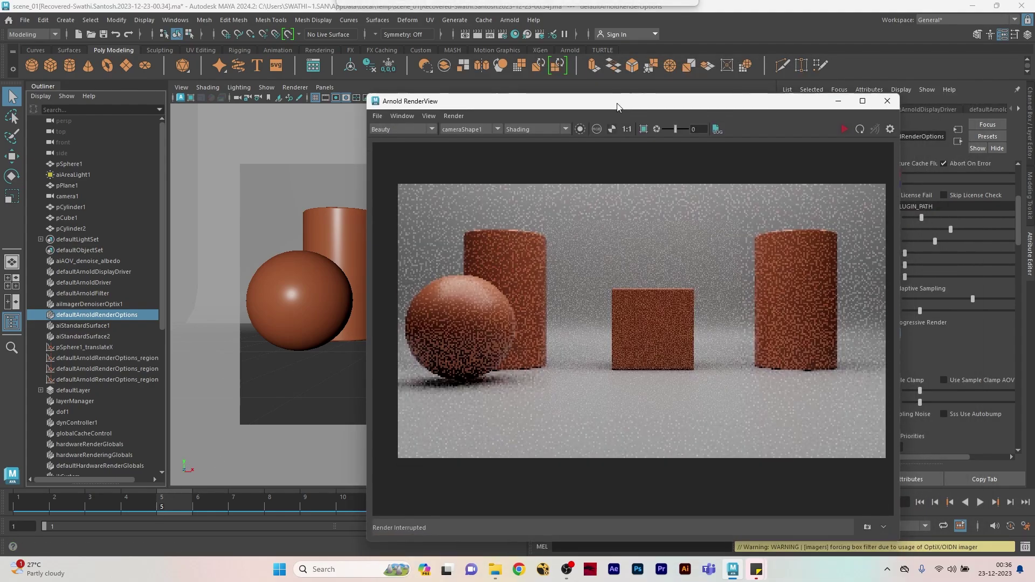
Step: Draw a crop region around the sphere from the image's left edge and rerun the IPR render at frame 5
{"action": "left_click_drag", "start_coordinate": [399, 262], "coordinate": [529, 400]}
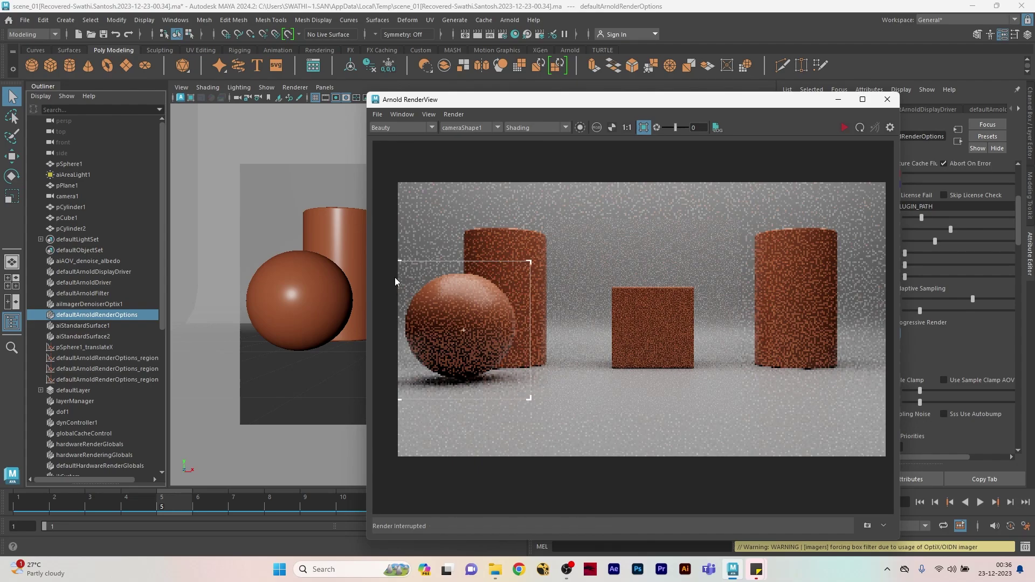
{"action": "left_click", "coordinate": [142, 503]}
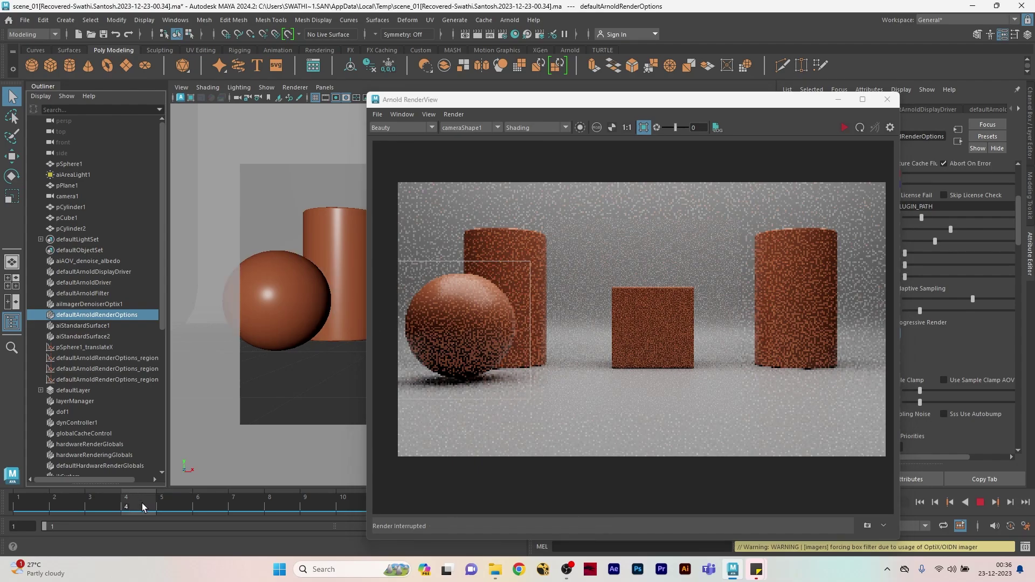
{"action": "left_click", "coordinate": [844, 127]}
{"action": "left_click", "coordinate": [170, 505]}
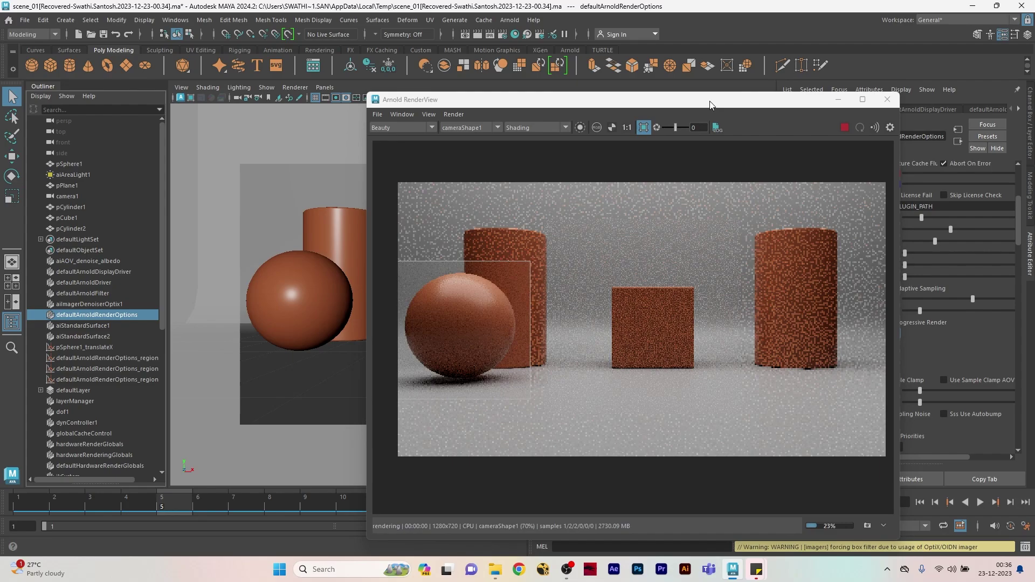
Step: Show the Pixel information and read the coordinates at the crop region's upper-left corner
{"action": "left_click_drag", "start_coordinate": [711, 101], "coordinate": [653, 85]}
{"action": "scroll", "coordinate": [338, 247], "scroll_direction": "up", "scroll_amount": 2}
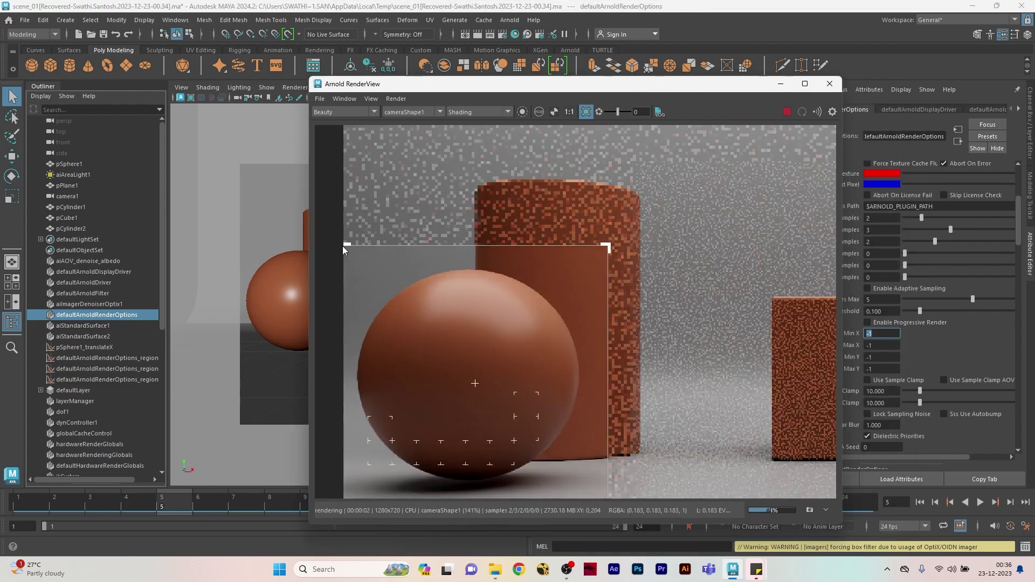
{"action": "left_click", "coordinate": [833, 113]}
{"action": "left_click_drag", "start_coordinate": [636, 86], "coordinate": [524, 47]}
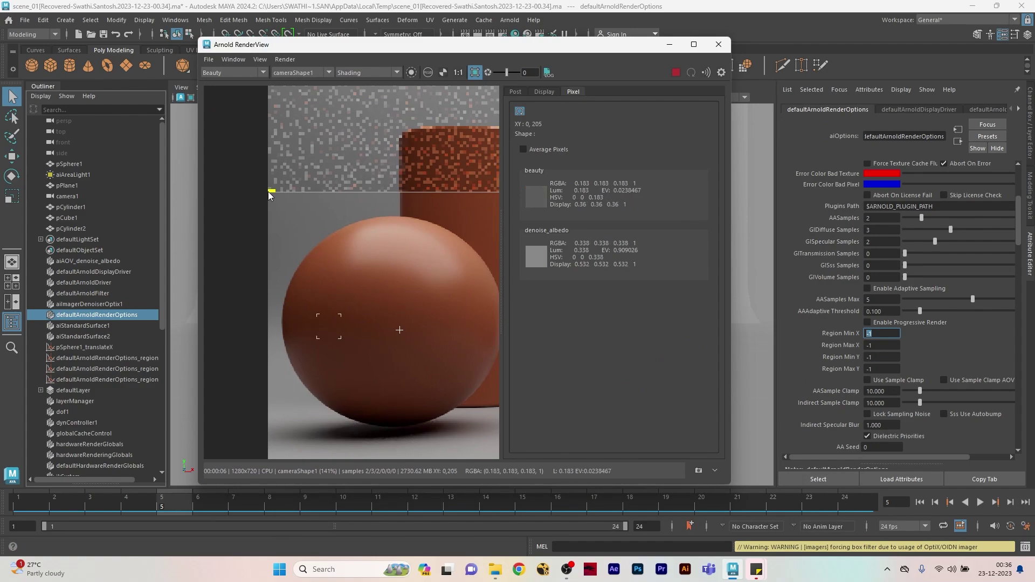
Step: Stop the render and set Region Min X to 0 and Region Min Y to 205
{"action": "left_click", "coordinate": [676, 72]}
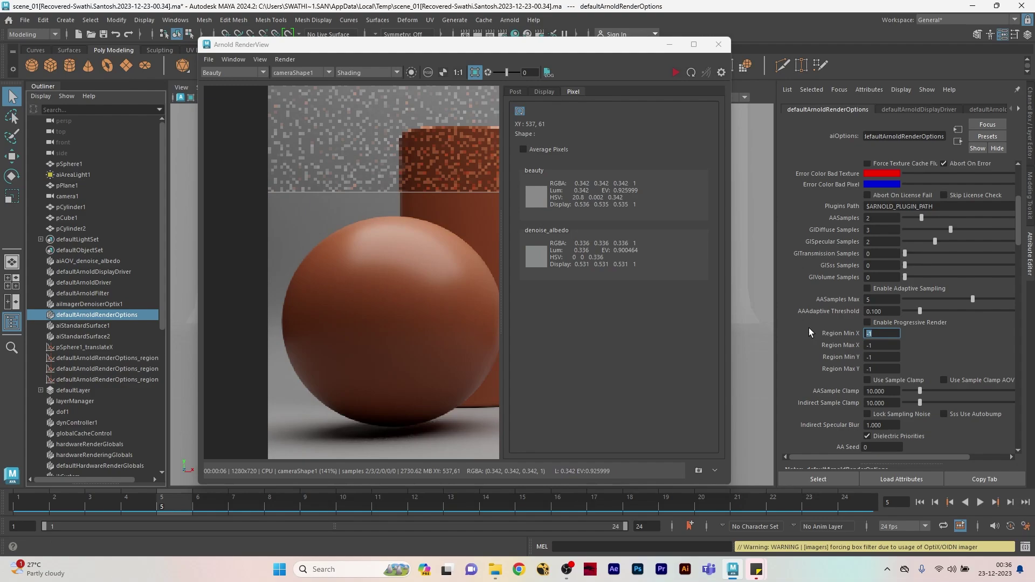
{"action": "type", "text": "0"}
{"action": "key", "text": "Tab"}
{"action": "key", "text": "Tab"}
{"action": "type", "text": "205"}
Step: Set keys on Region Min X and Region Min Y at frame 5
{"action": "right_click", "coordinate": [887, 335]}
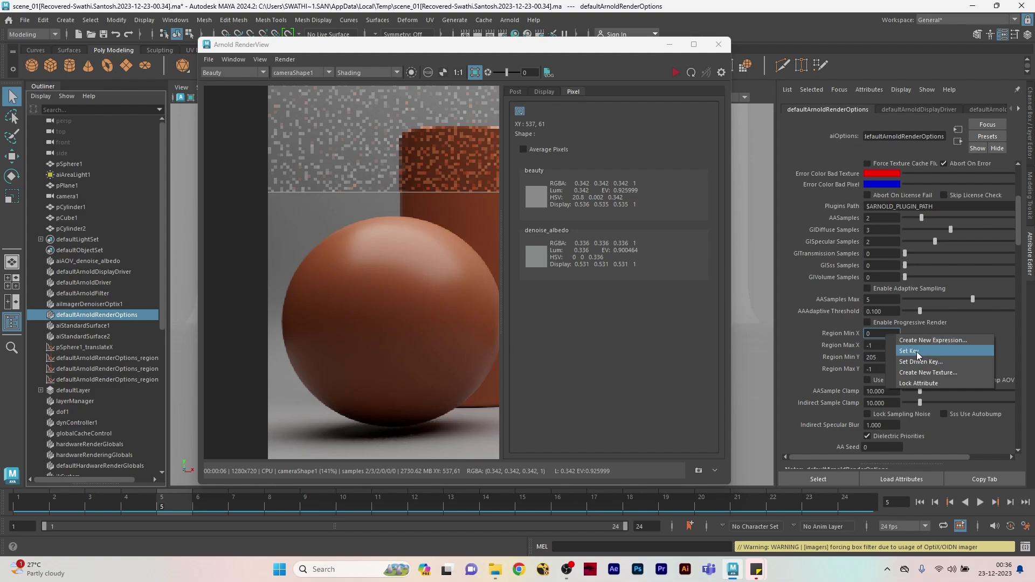
{"action": "left_click", "coordinate": [917, 351]}
{"action": "right_click", "coordinate": [884, 357]}
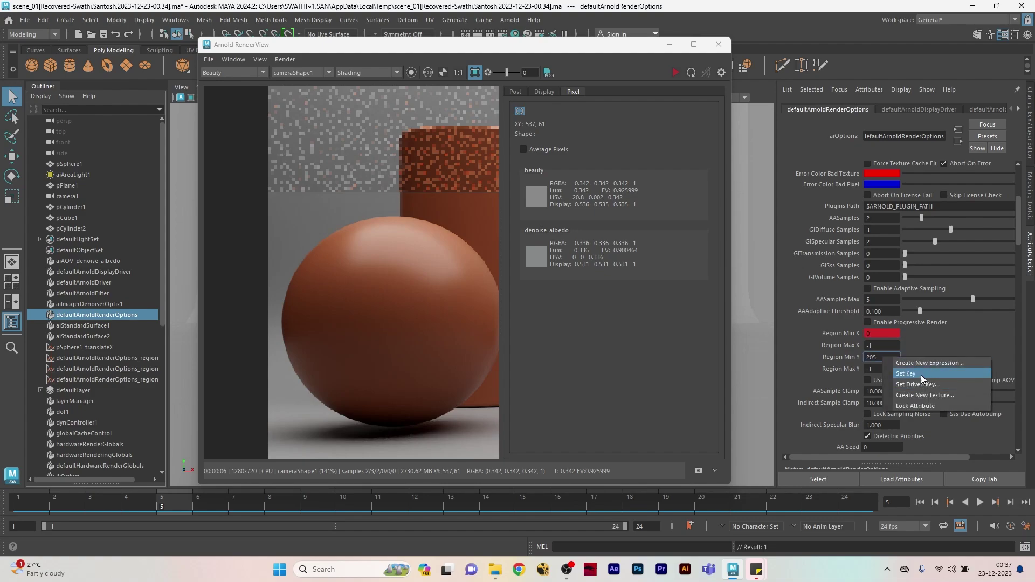
{"action": "left_click", "coordinate": [921, 374]}
Step: Read the crop region's lower-right corner and set Region Max X to 345 and Region Max Y to 568
{"action": "middle_click_drag", "start_coordinate": [419, 274], "coordinate": [332, 194]}
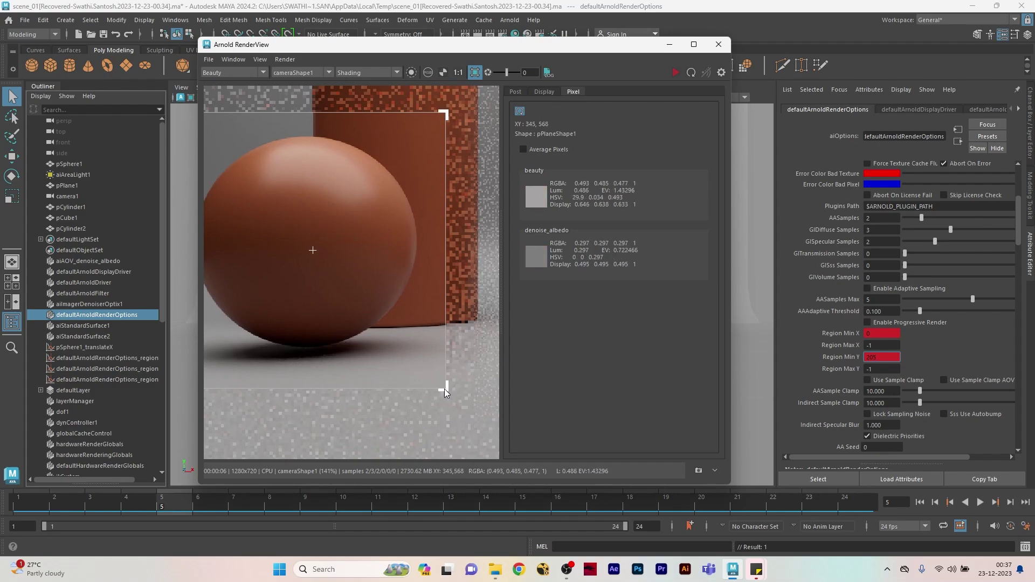
{"action": "left_click", "coordinate": [882, 345]}
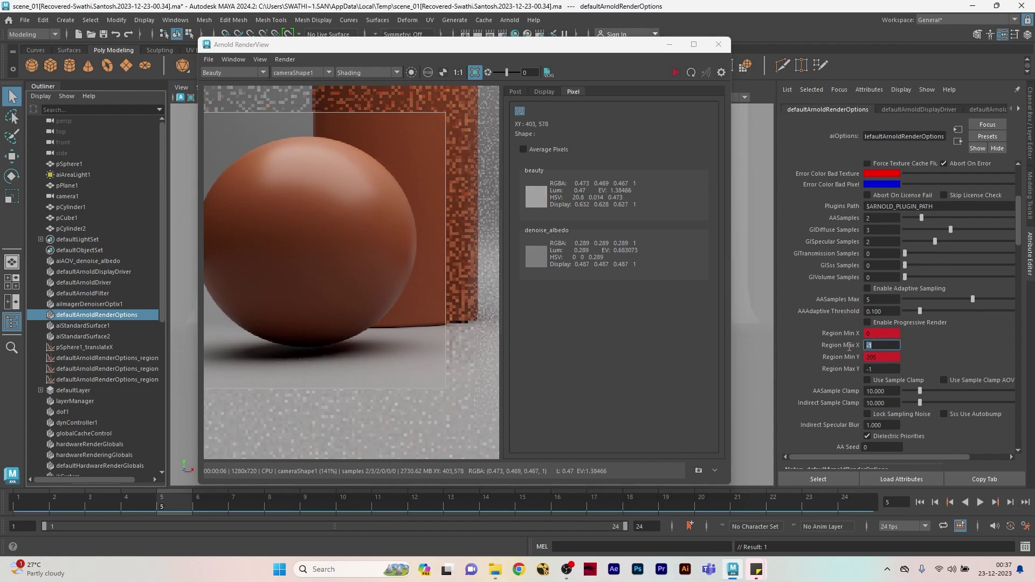
{"action": "type", "text": "3445"}
{"action": "key", "text": "Tab"}
{"action": "key", "text": "Tab"}
{"action": "key", "text": "shift+Tab"}
{"action": "key", "text": "shift+Tab"}
{"action": "type", "text": "345"}
{"action": "key", "text": "Tab"}
{"action": "key", "text": "Tab"}
{"action": "type", "text": "568"}
Step: Set keys on Region Max X and Region Max Y at frame 5
{"action": "right_click", "coordinate": [887, 346]}
{"action": "left_click", "coordinate": [910, 363]}
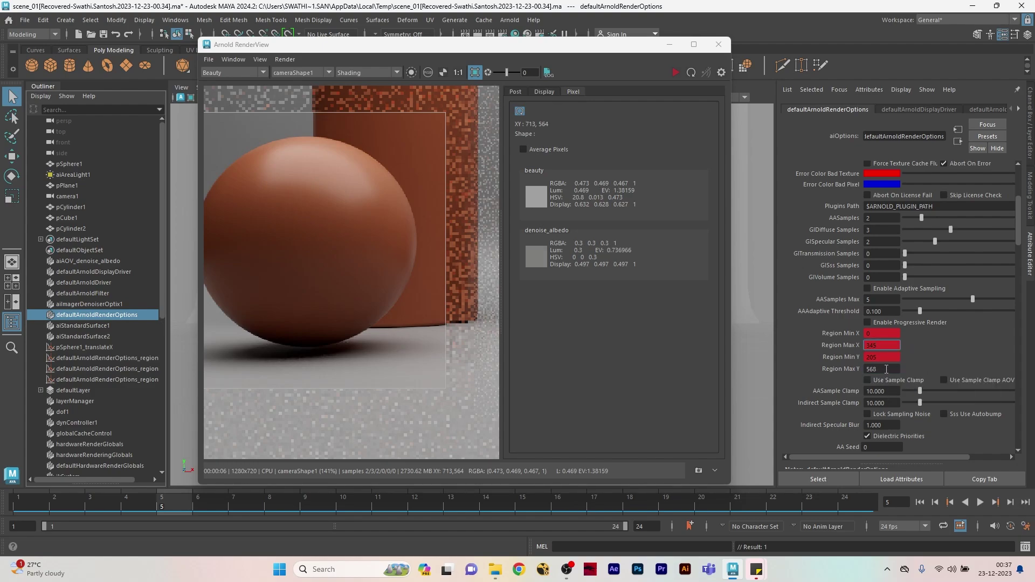
{"action": "right_click", "coordinate": [886, 370]}
{"action": "left_click", "coordinate": [923, 387]}
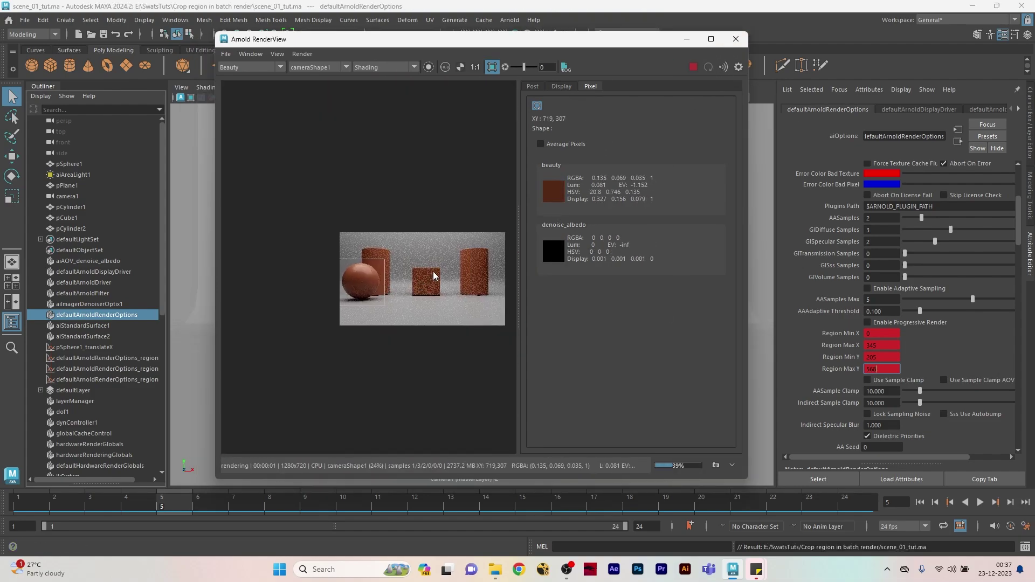
Step: Go to frame 18 with the crop region turned off and refresh the full render
{"action": "left_click", "coordinate": [640, 506]}
{"action": "middle_click_drag", "start_coordinate": [441, 300], "coordinate": [403, 302]}
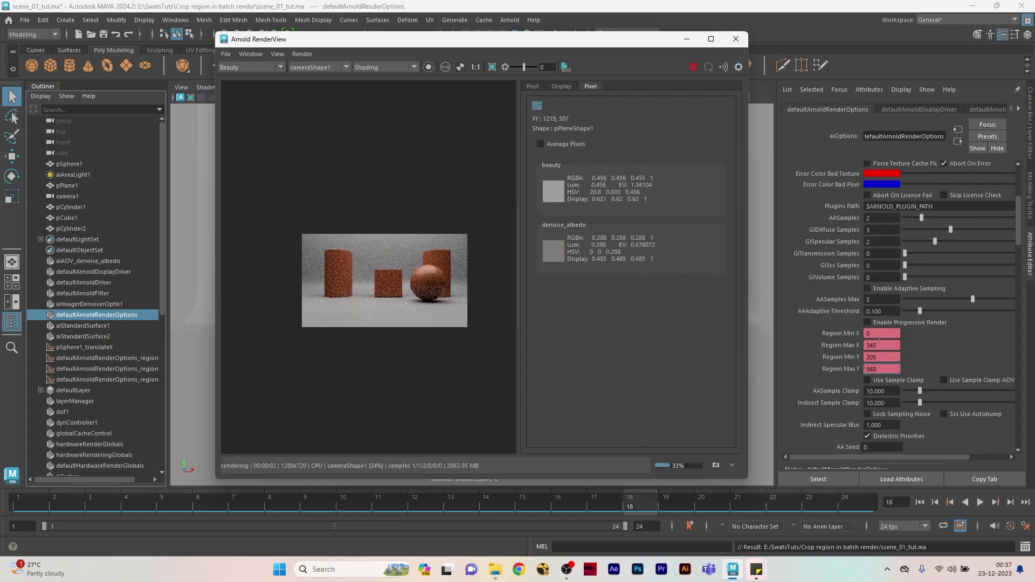
{"action": "left_click_drag", "start_coordinate": [875, 333], "coordinate": [808, 325]}
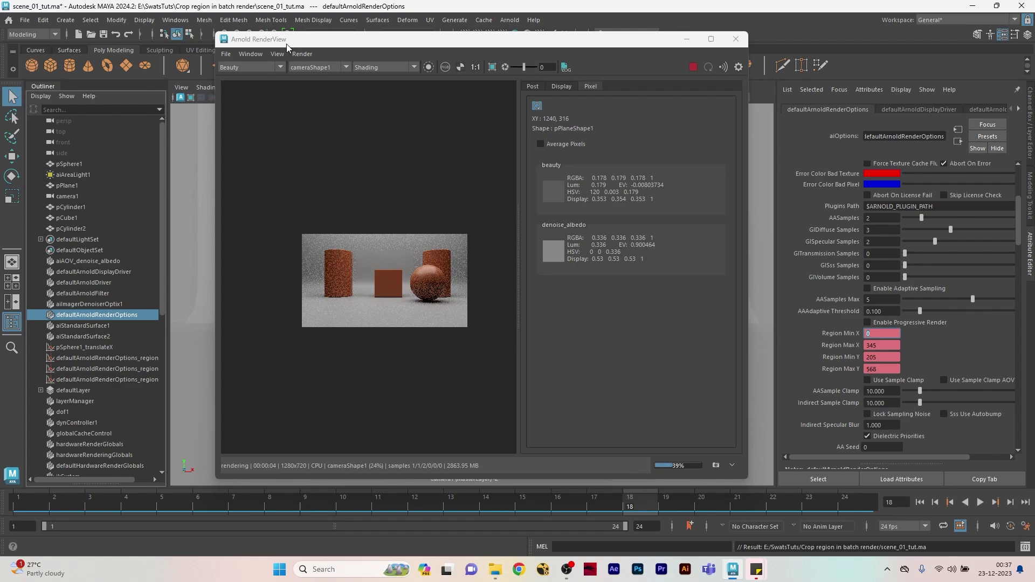
{"action": "left_click", "coordinate": [301, 53]}
{"action": "left_click", "coordinate": [319, 154]}
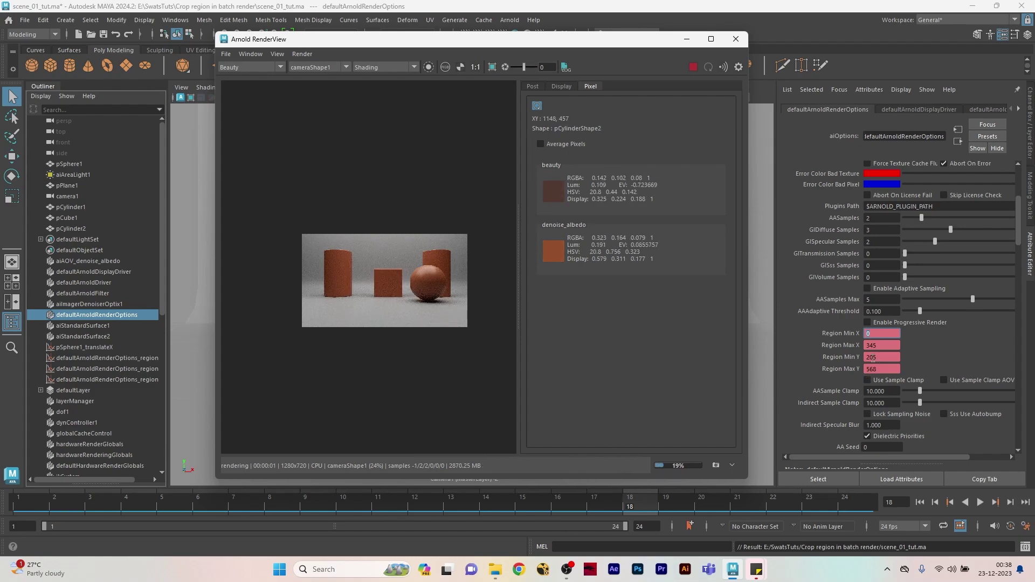
Step: Go to frame 20 and draw a crop region around the sphere from about pixel 909, 201 to the image's right edge
{"action": "scroll", "coordinate": [474, 293], "scroll_direction": "up", "scroll_amount": 1}
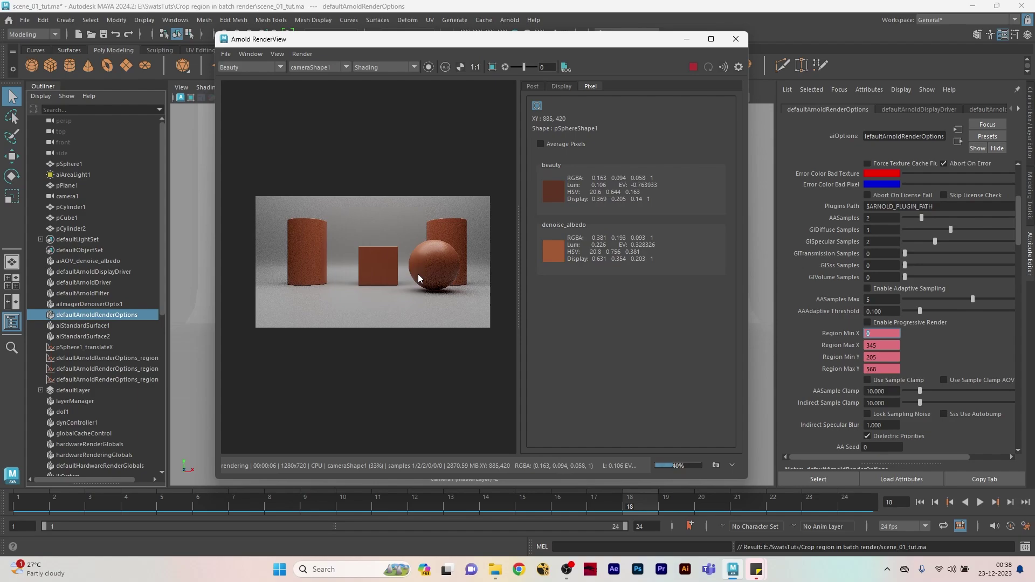
{"action": "scroll", "coordinate": [457, 283], "scroll_direction": "up", "scroll_amount": 1}
{"action": "left_click_drag", "start_coordinate": [648, 511], "coordinate": [704, 507]}
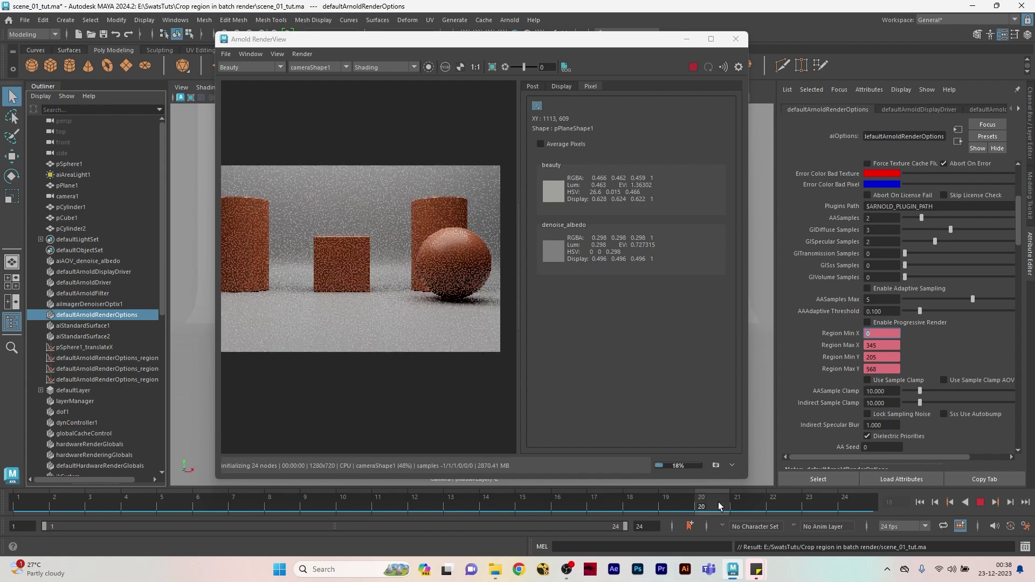
{"action": "left_click_drag", "start_coordinate": [404, 217], "coordinate": [503, 316], "text": "ctrl"}
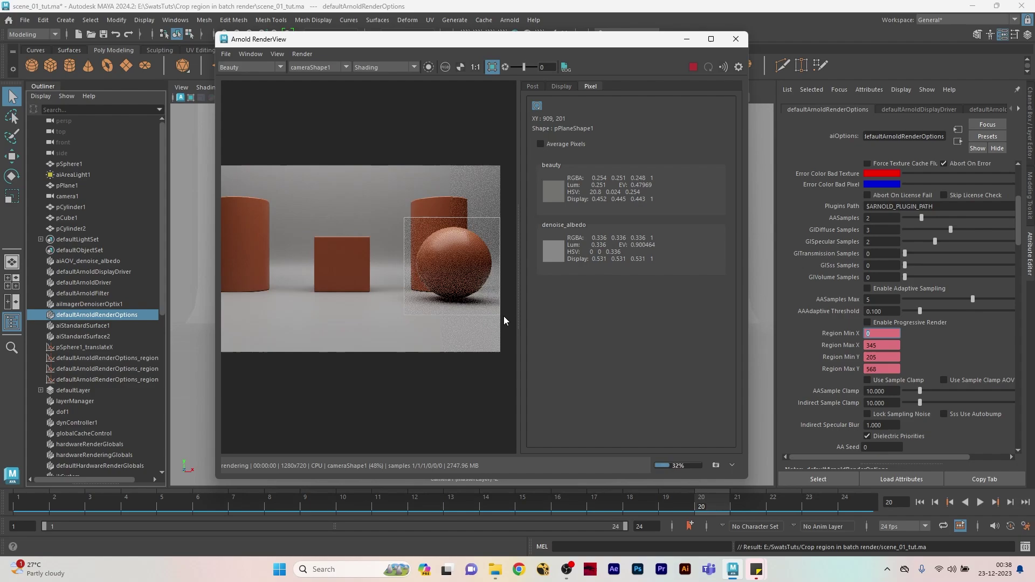
Step: Break the animation connections on Region Min Y and Region Max Y so only the X region values stay animated
{"action": "left_click_drag", "start_coordinate": [480, 39], "coordinate": [739, 57]}
{"action": "left_click", "coordinate": [414, 504]}
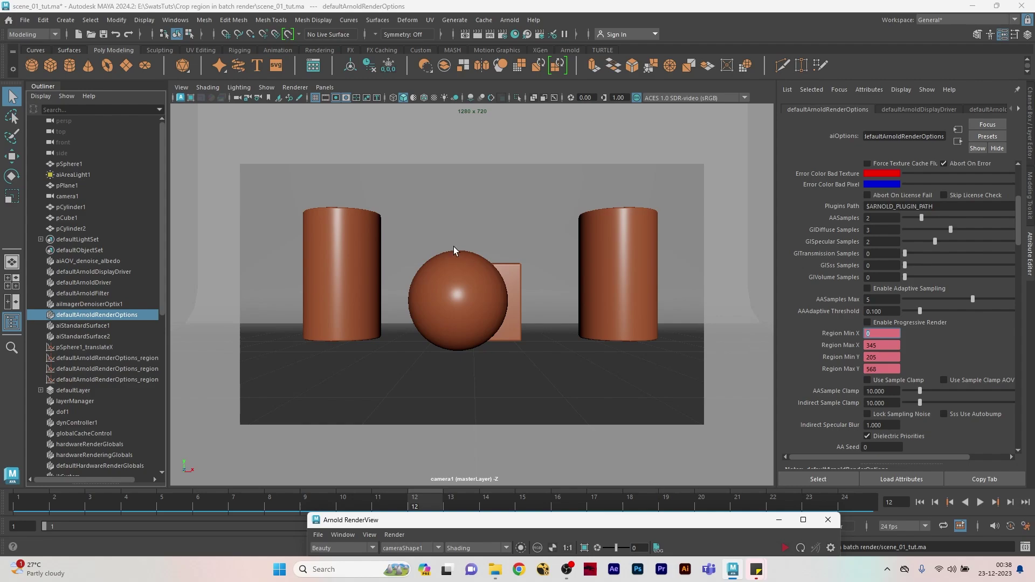
{"action": "left_click_drag", "start_coordinate": [174, 507], "coordinate": [199, 479]}
{"action": "right_click", "coordinate": [881, 357]}
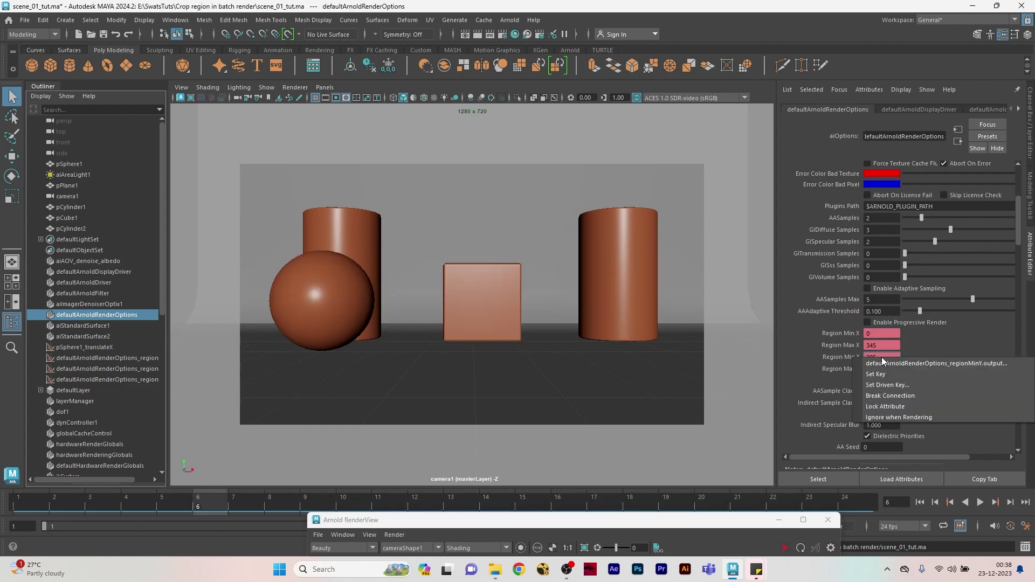
{"action": "left_click", "coordinate": [890, 396]}
{"action": "right_click", "coordinate": [881, 370]}
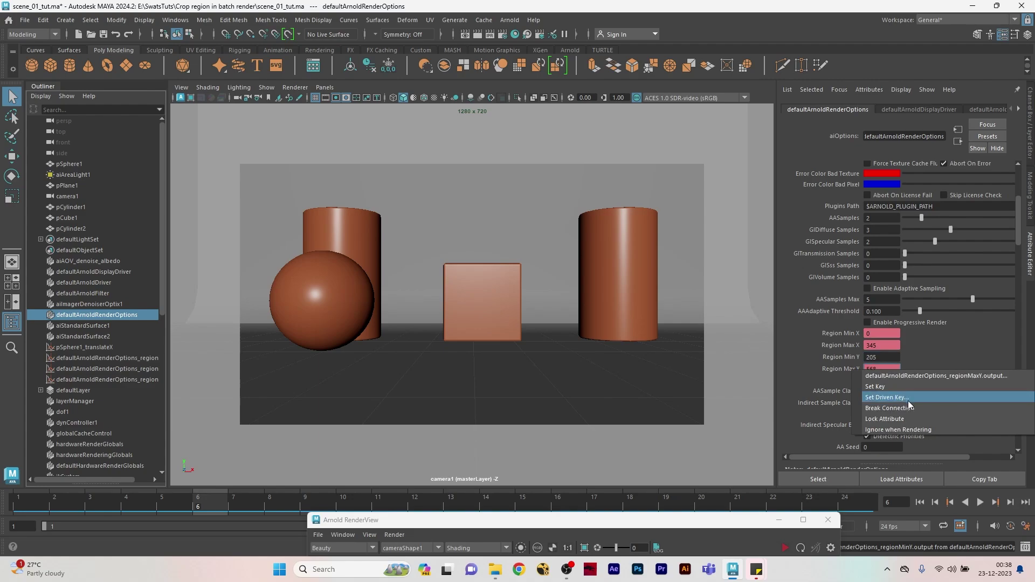
{"action": "left_click", "coordinate": [899, 408]}
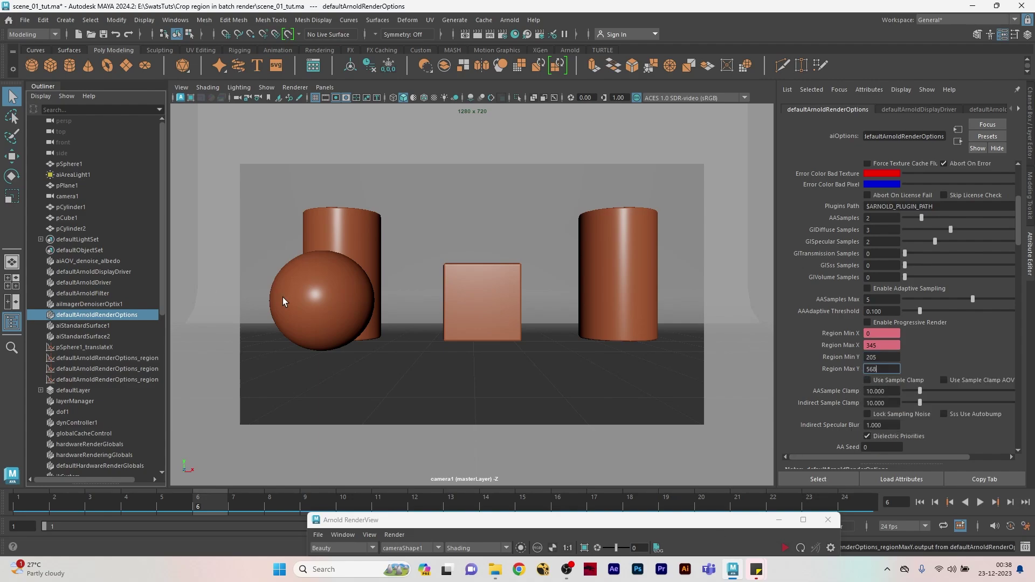
Step: Bring back the render view with its display settings hidden and restart the full render at frame 20
{"action": "left_click_drag", "start_coordinate": [540, 527], "coordinate": [447, 82]}
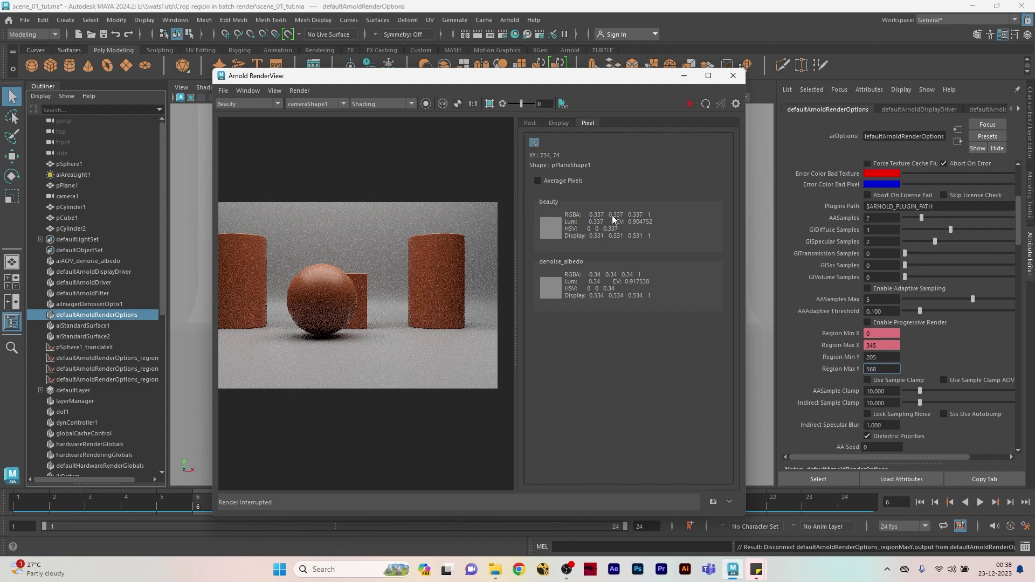
{"action": "left_click_drag", "start_coordinate": [587, 78], "coordinate": [552, 66]}
{"action": "left_click_drag", "start_coordinate": [481, 225], "coordinate": [707, 225]}
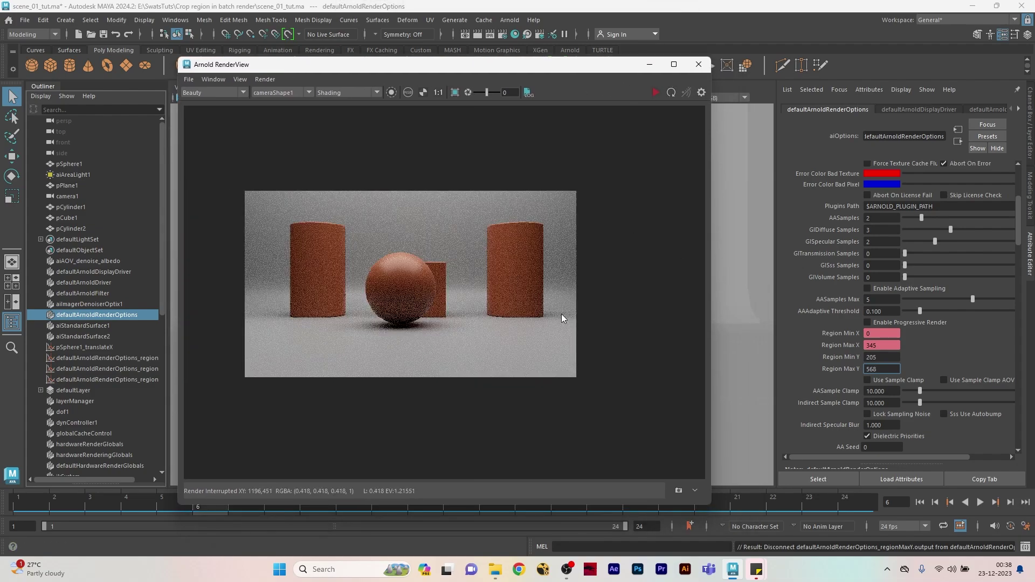
{"action": "left_click_drag", "start_coordinate": [527, 68], "coordinate": [487, 27]}
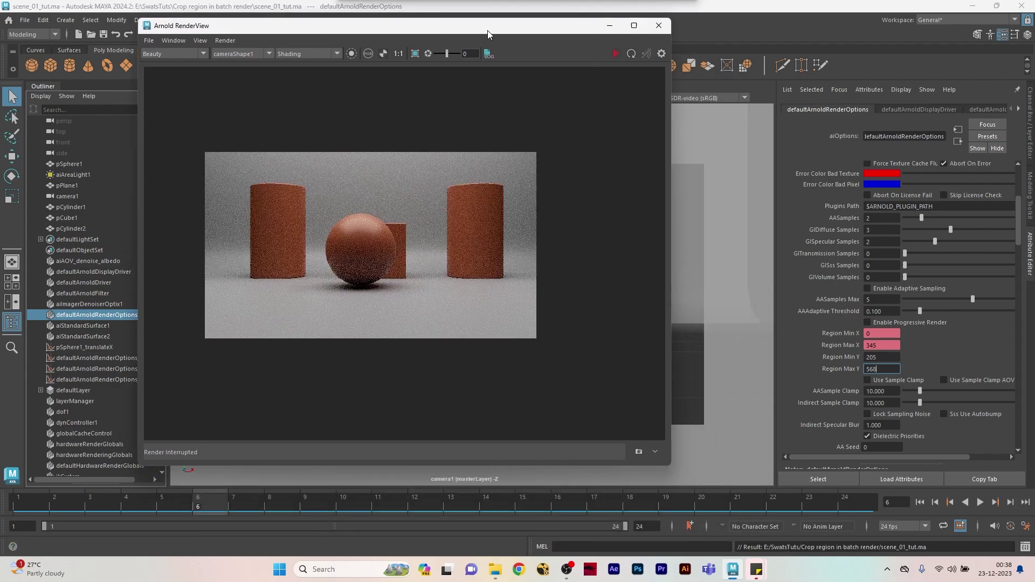
{"action": "left_click", "coordinate": [616, 52]}
{"action": "left_click", "coordinate": [701, 506]}
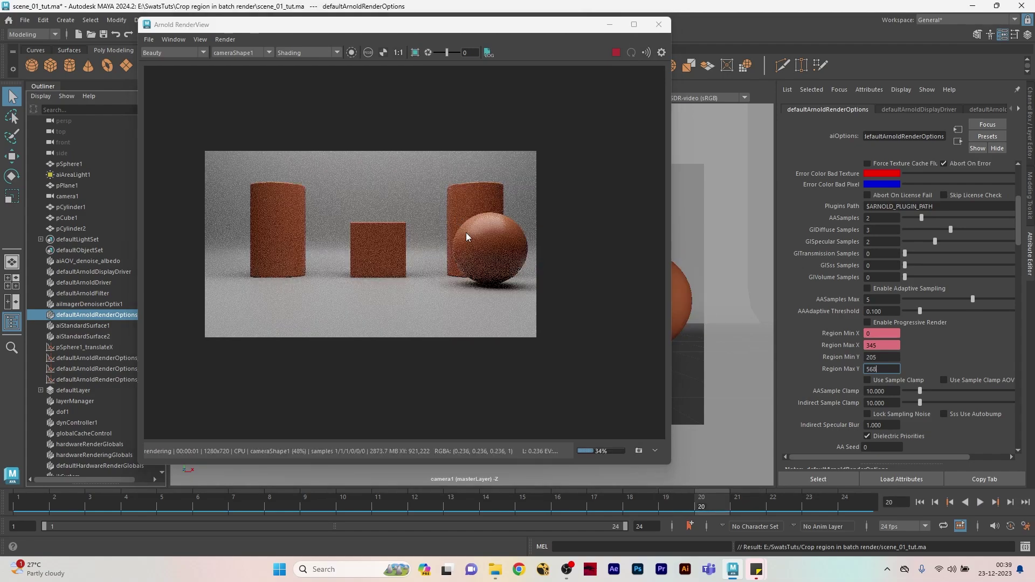
Step: Draw a crop region around the sphere to the image's right edge, with its upper-left corner at about pixel 930, 235
{"action": "left_click_drag", "start_coordinate": [434, 206], "coordinate": [541, 300], "text": "shift"}
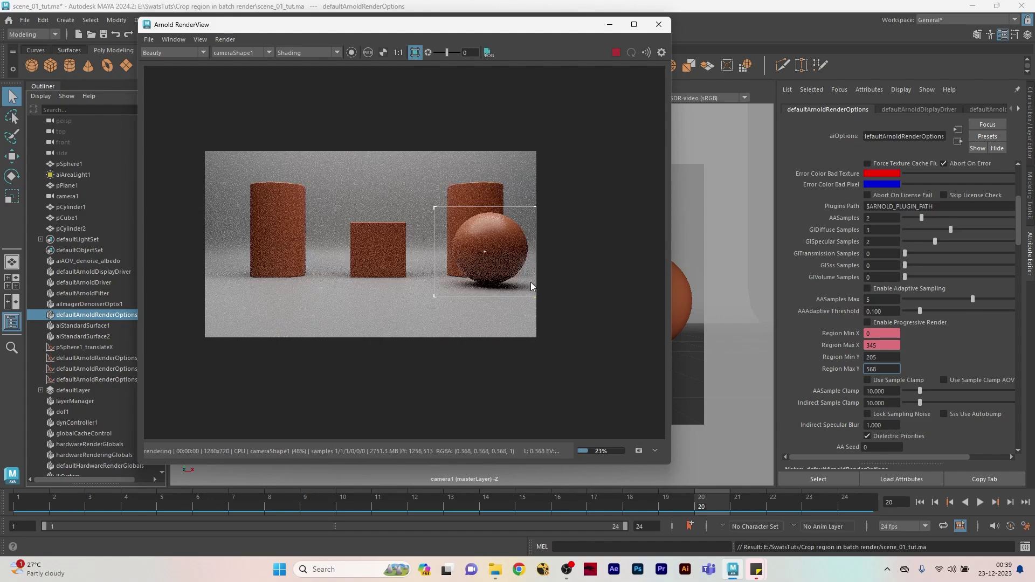
{"action": "scroll", "coordinate": [523, 270], "scroll_direction": "up", "scroll_amount": 3}
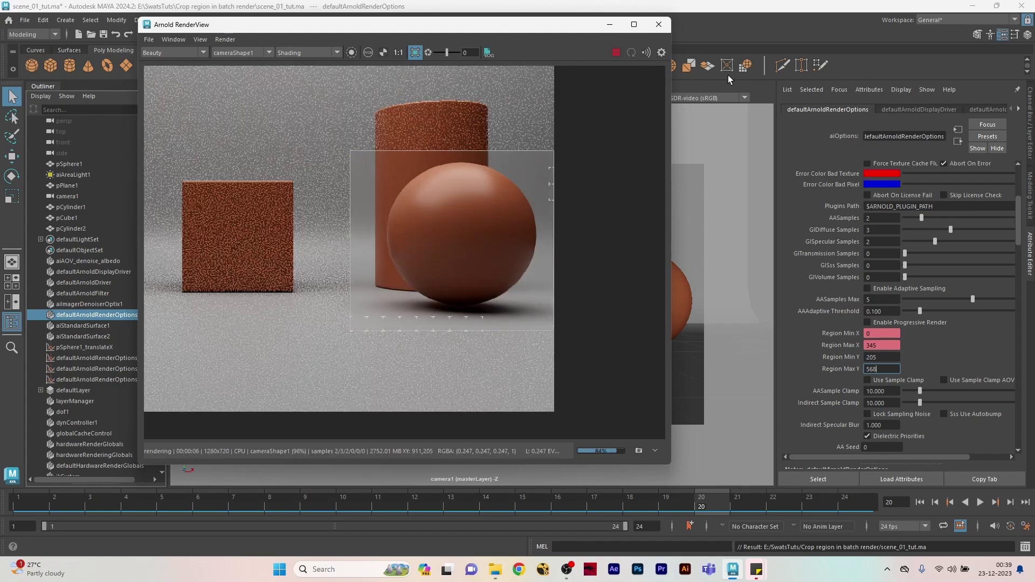
{"action": "left_click", "coordinate": [662, 53]}
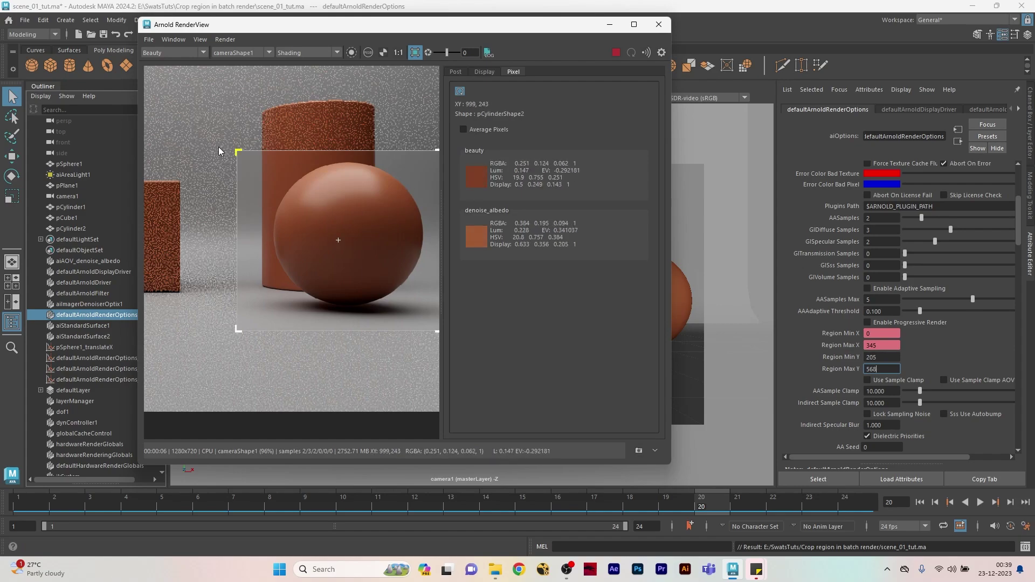
{"action": "left_click_drag", "start_coordinate": [239, 157], "coordinate": [262, 161]}
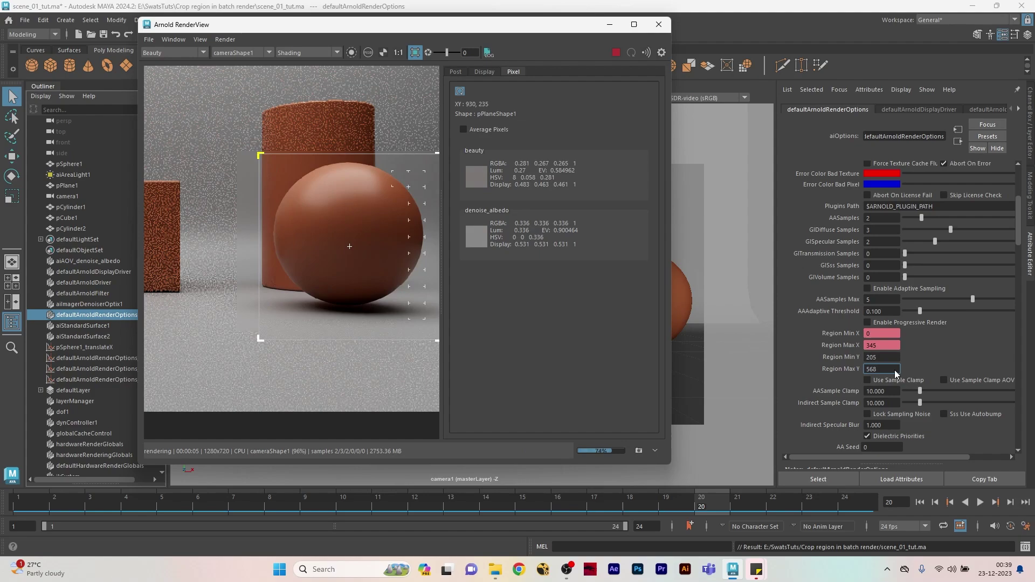
Step: Set Region Min X to 930 and key it at frame 20
{"action": "left_click_drag", "start_coordinate": [881, 334], "coordinate": [792, 329]}
{"action": "type", "text": "930"}
{"action": "key", "text": "Return"}
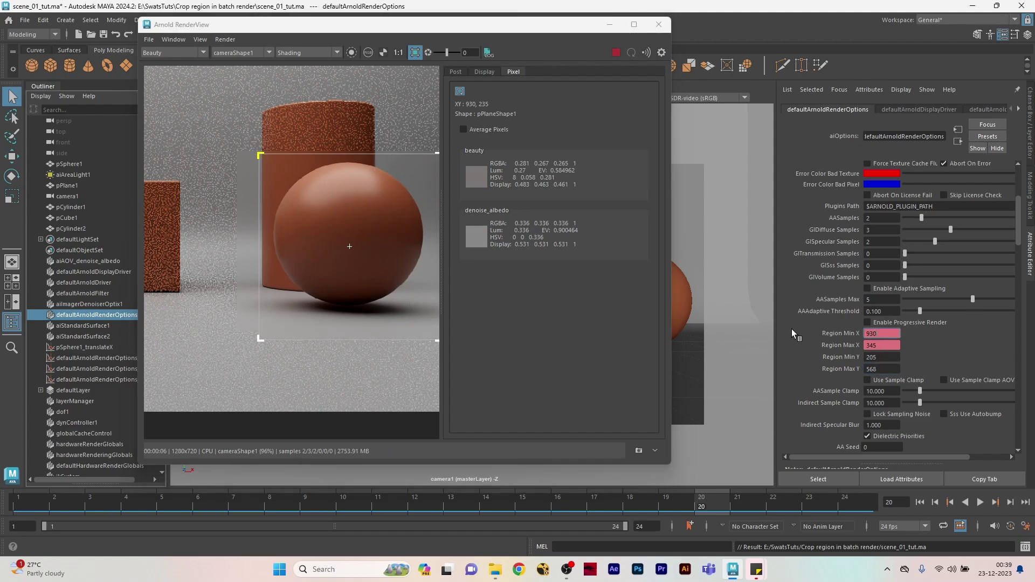
{"action": "right_click", "coordinate": [896, 336]}
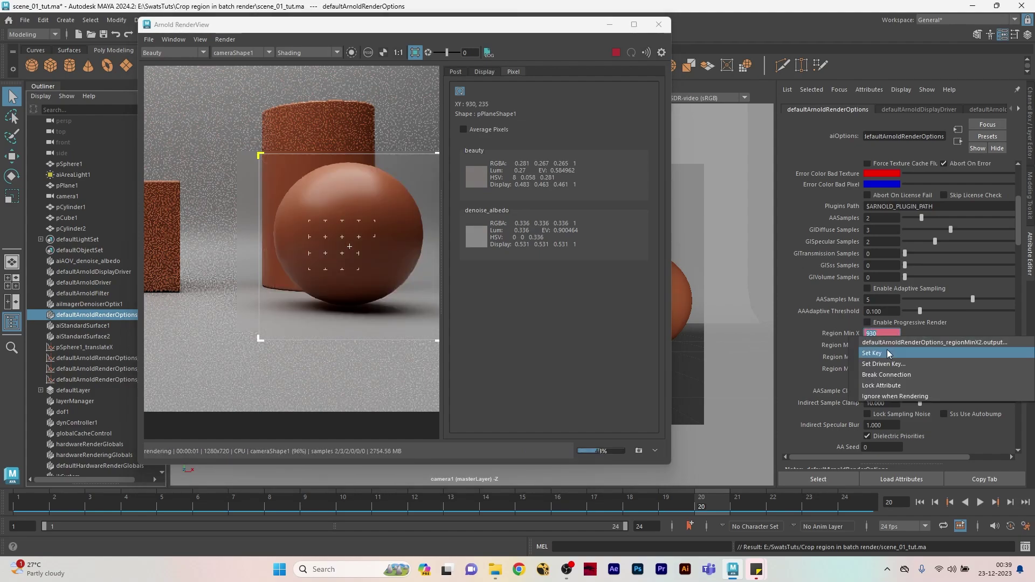
{"action": "left_click", "coordinate": [889, 354]}
Step: Read the crop region's right edge, set Region Max X to 1280 and key it at frame 20
{"action": "middle_click_drag", "start_coordinate": [353, 276], "coordinate": [243, 261]}
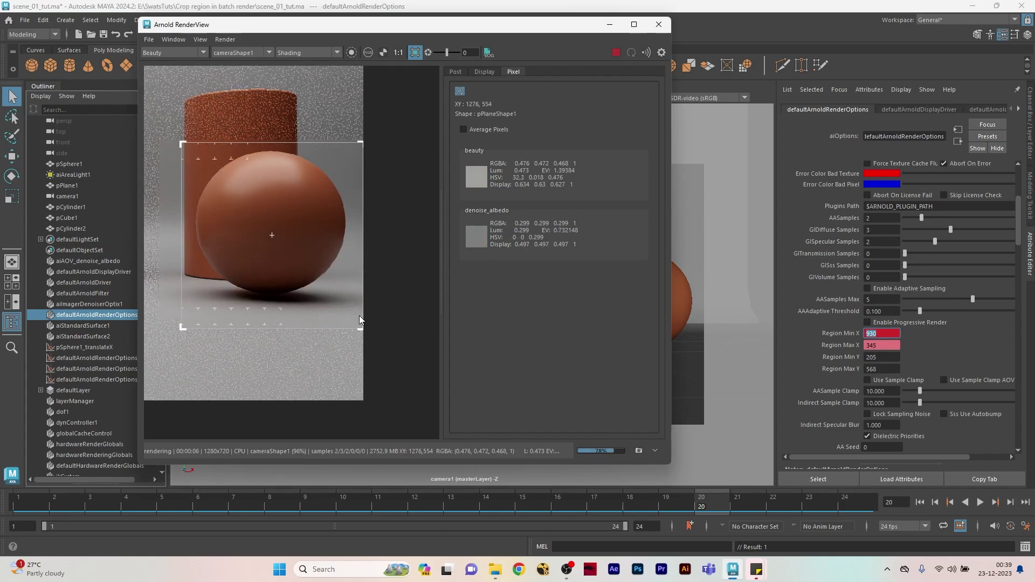
{"action": "scroll", "coordinate": [342, 306], "scroll_direction": "down", "scroll_amount": 3}
{"action": "mouse_move", "coordinate": [335, 306]}
{"action": "middle_mouse_down"}
{"action": "mouse_move", "coordinate": [413, 307]}
{"action": "mouse_move", "coordinate": [347, 303]}
{"action": "middle_mouse_up"}
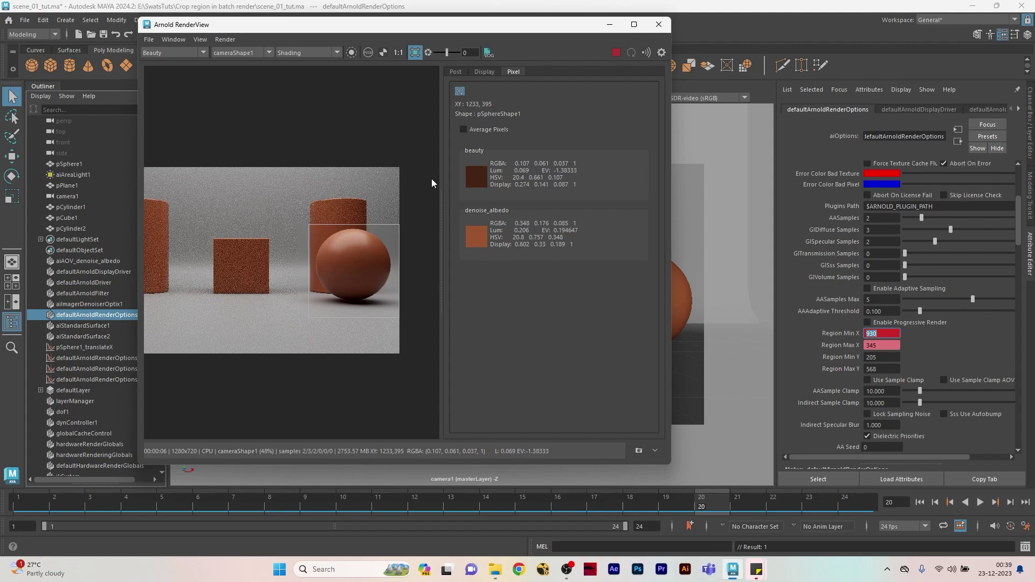
{"action": "scroll", "coordinate": [396, 310], "scroll_direction": "up", "scroll_amount": 2}
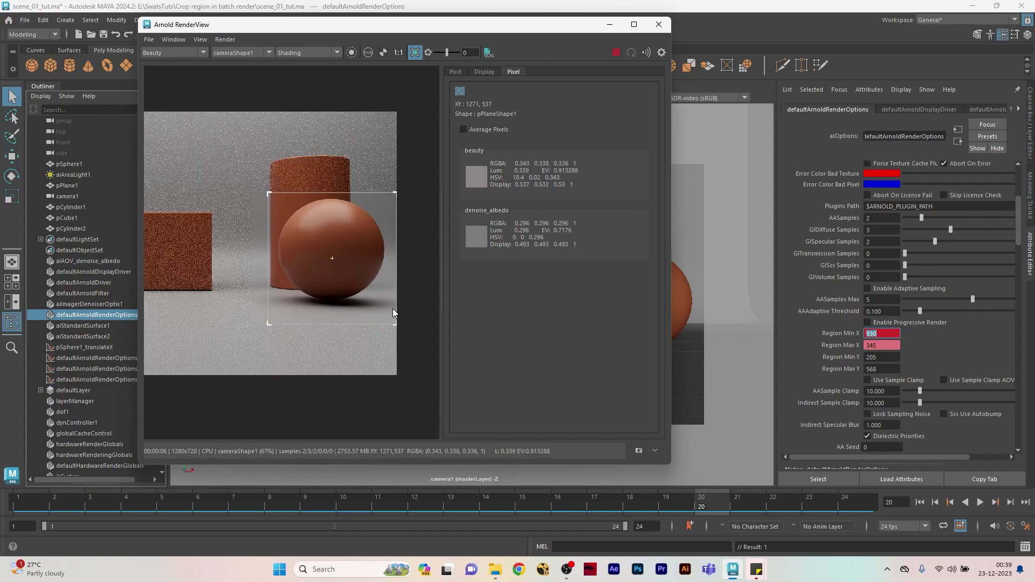
{"action": "key", "text": "Tab"}
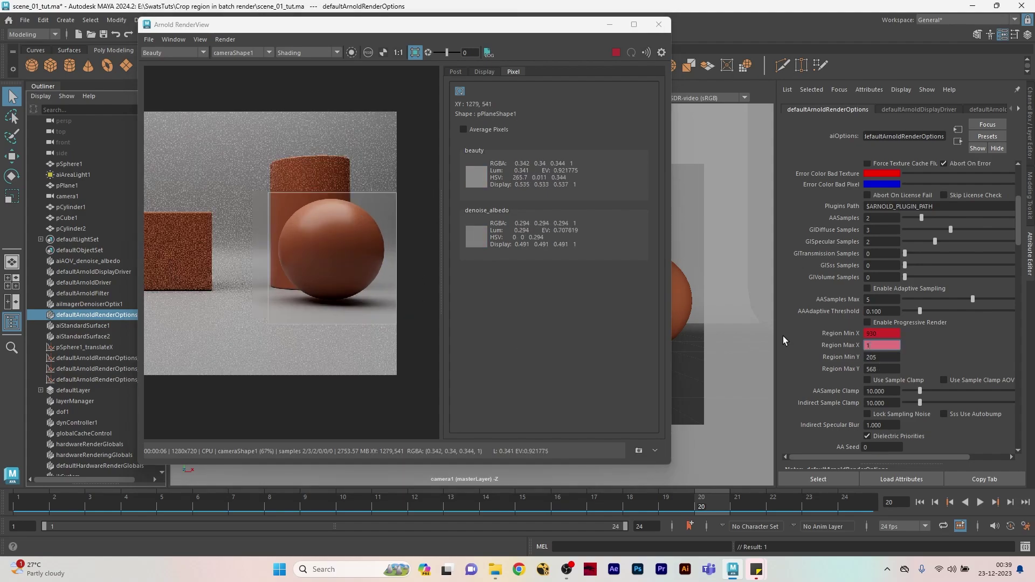
{"action": "type", "text": "1280"}
{"action": "key", "text": "Return"}
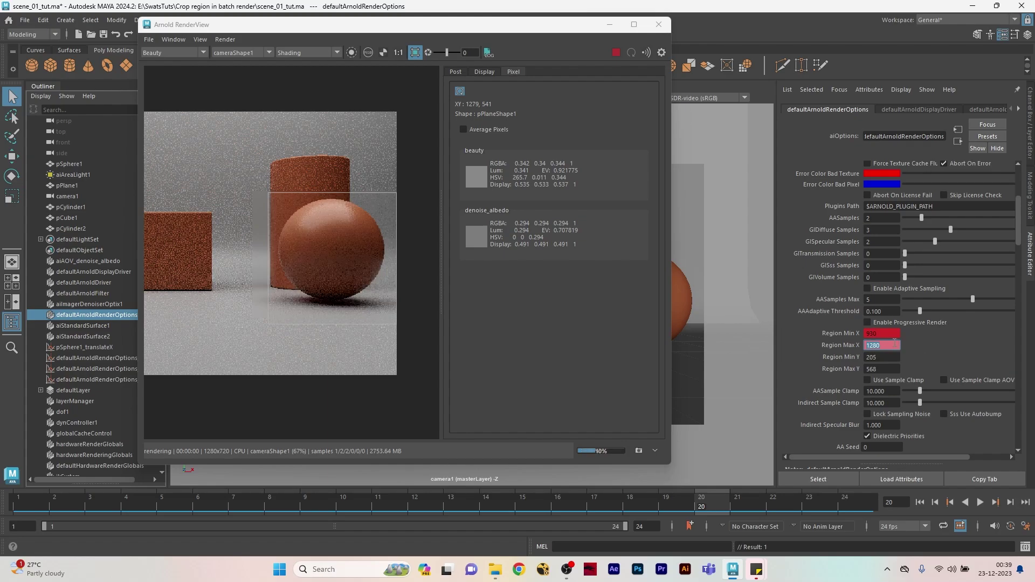
{"action": "right_click", "coordinate": [895, 343]}
{"action": "left_click", "coordinate": [879, 361]}
Step: Close and reopen the Arnold render view without the crop region
{"action": "scroll", "coordinate": [393, 173], "scroll_direction": "down", "scroll_amount": 2}
{"action": "middle_click_drag", "start_coordinate": [392, 172], "coordinate": [434, 185]}
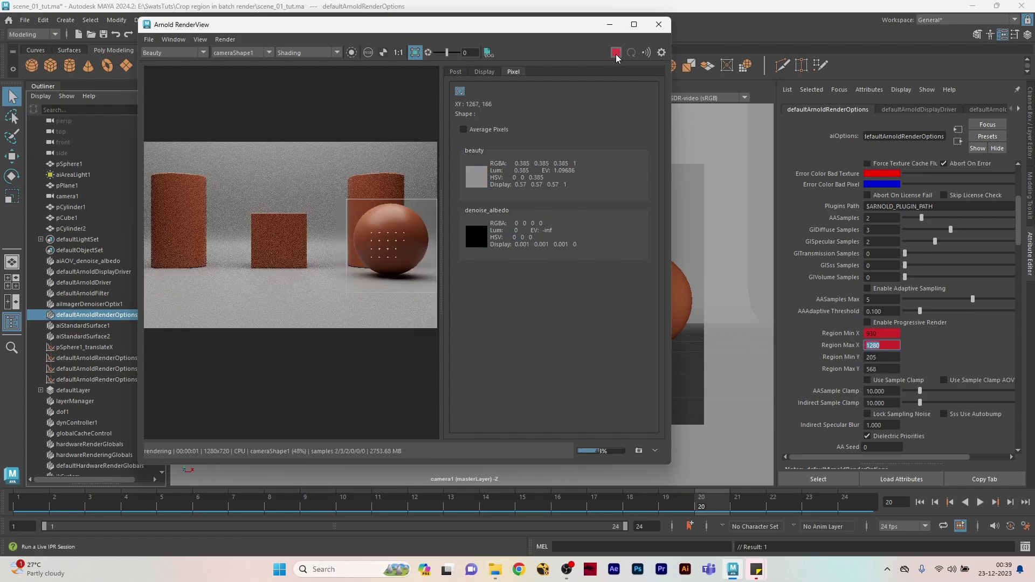
{"action": "left_click", "coordinate": [659, 24]}
{"action": "left_click", "coordinate": [510, 21]}
{"action": "left_click", "coordinate": [520, 51]}
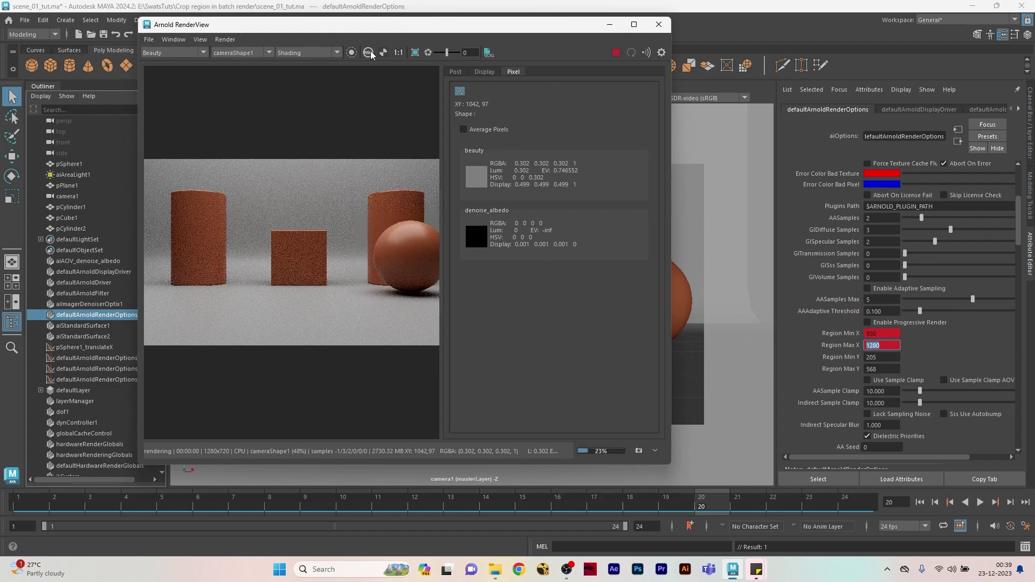
Step: Hide the display settings, scrub to frame 9 and examine how the animated region lines up with the sphere
{"action": "left_click_drag", "start_coordinate": [392, 25], "coordinate": [459, 43]}
{"action": "scroll", "coordinate": [392, 241], "scroll_direction": "down", "scroll_amount": 2}
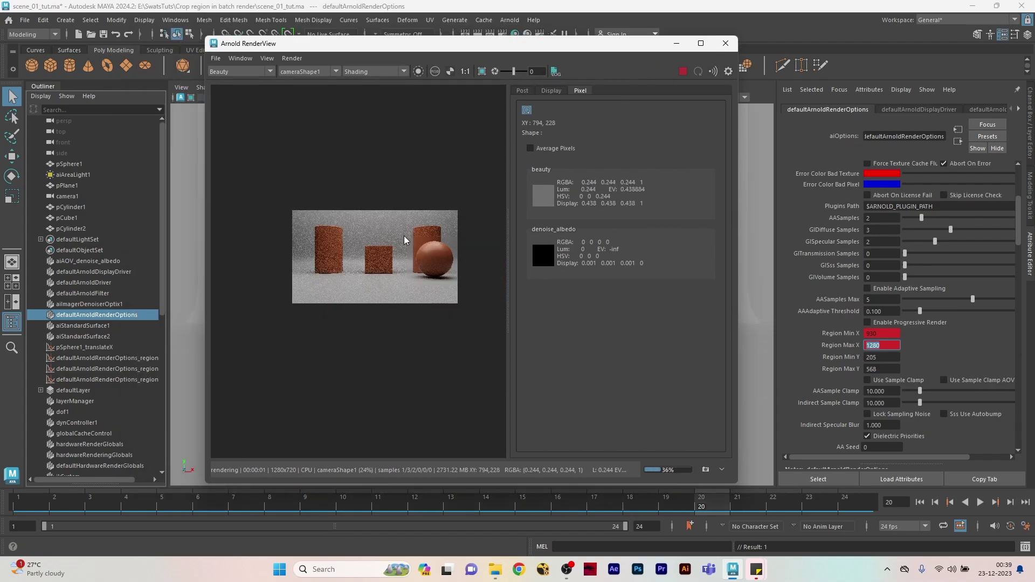
{"action": "left_click", "coordinate": [728, 71]}
{"action": "left_click_drag", "start_coordinate": [263, 498], "coordinate": [325, 499]}
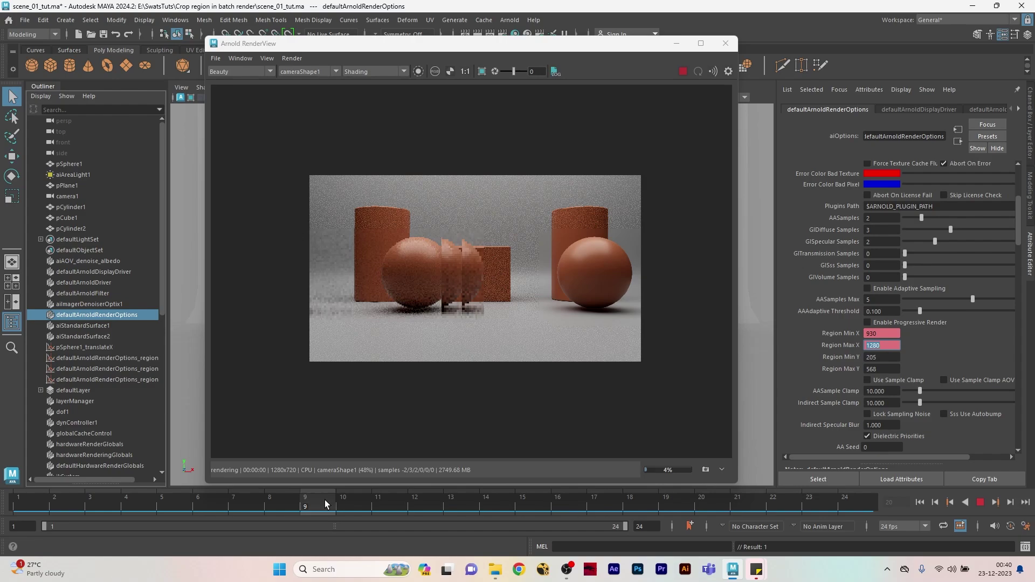
{"action": "scroll", "coordinate": [428, 287], "scroll_direction": "up", "scroll_amount": 2}
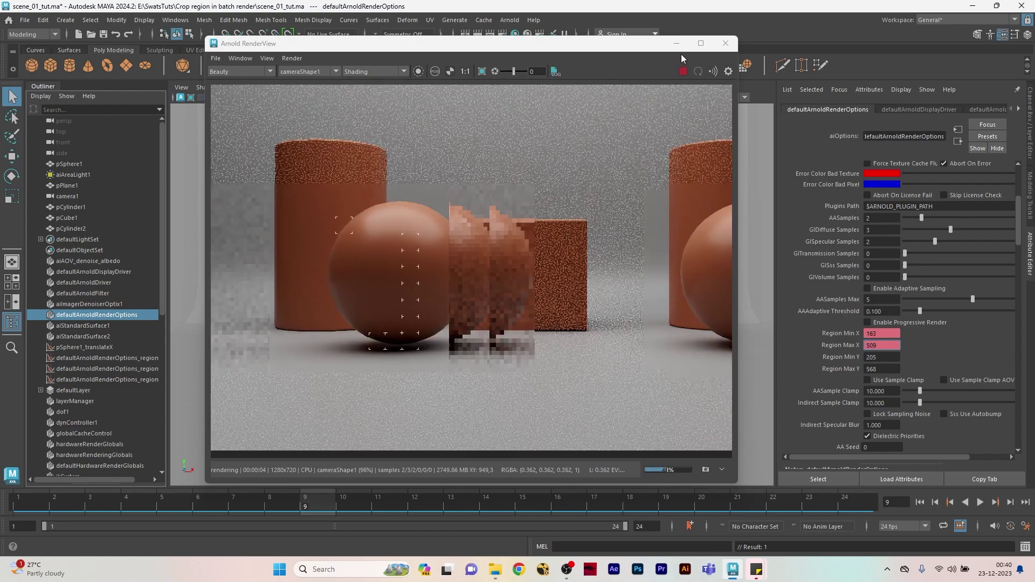
{"action": "left_click_drag", "start_coordinate": [681, 46], "coordinate": [707, 224]}
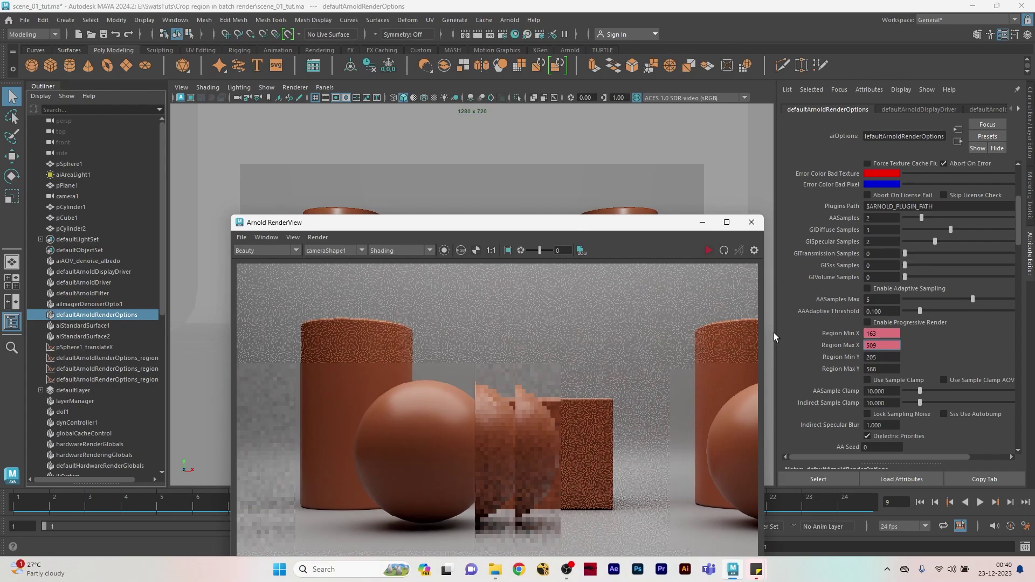
Step: Open the Graph Editor and select all keys on the Region Max X curve
{"action": "left_click", "coordinate": [175, 19]}
{"action": "mouse_move", "coordinate": [225, 92]}
{"action": "left_click", "coordinate": [324, 105]}
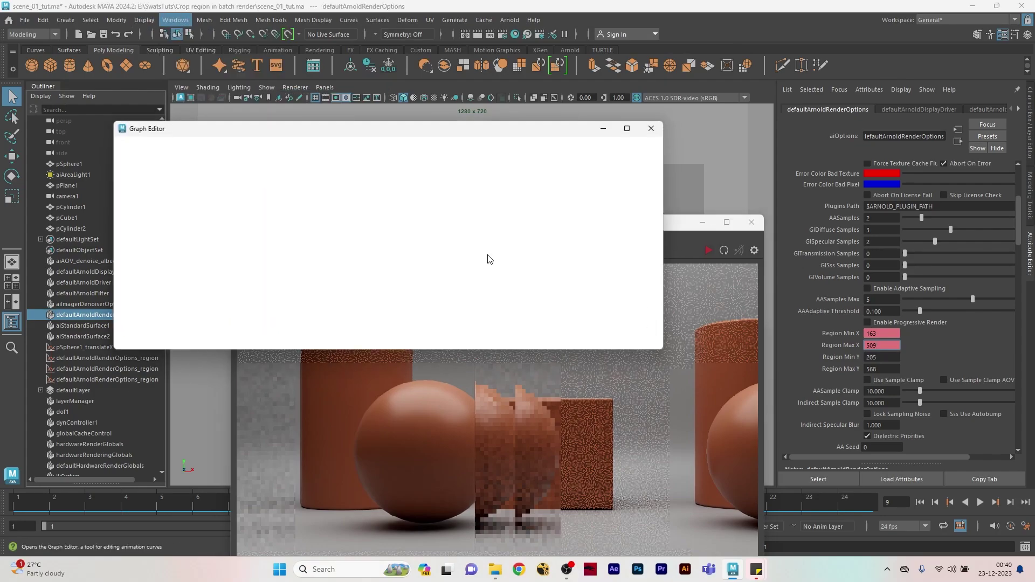
{"action": "left_click", "coordinate": [177, 209]}
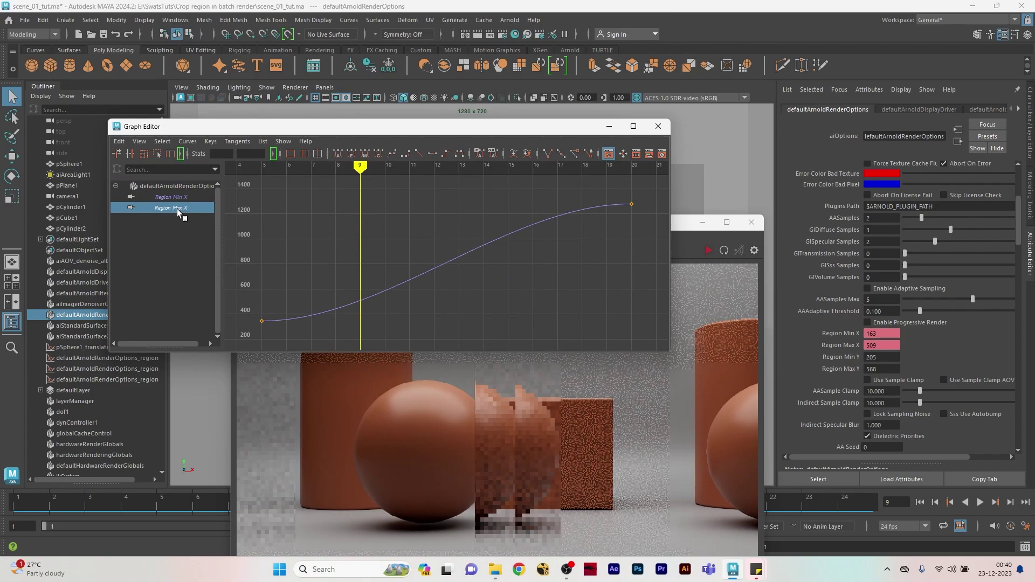
{"action": "left_click_drag", "start_coordinate": [425, 127], "coordinate": [580, 100]}
{"action": "scroll", "coordinate": [572, 252], "scroll_direction": "down", "scroll_amount": 5}
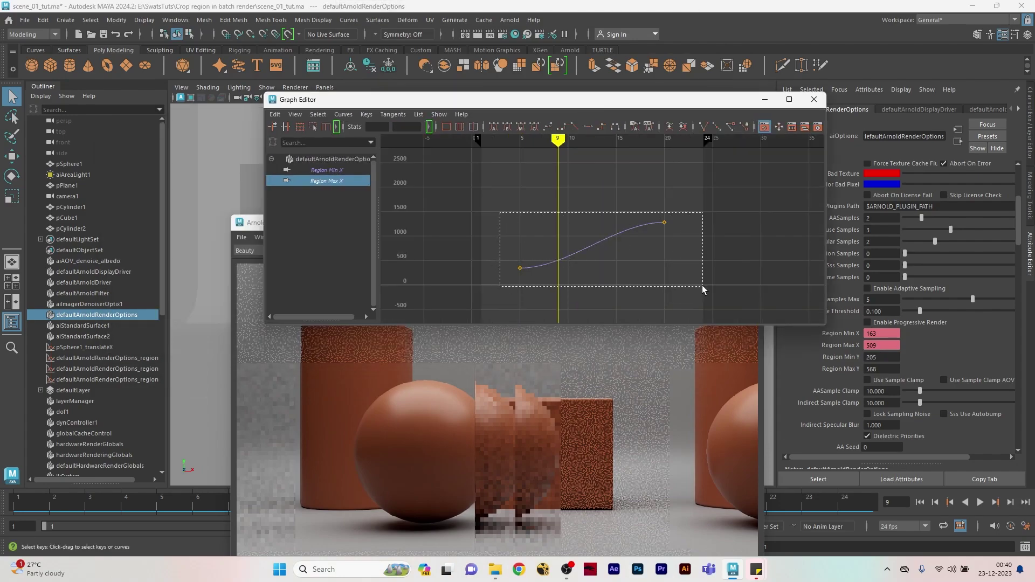
{"action": "left_click_drag", "start_coordinate": [703, 289], "coordinate": [703, 289]}
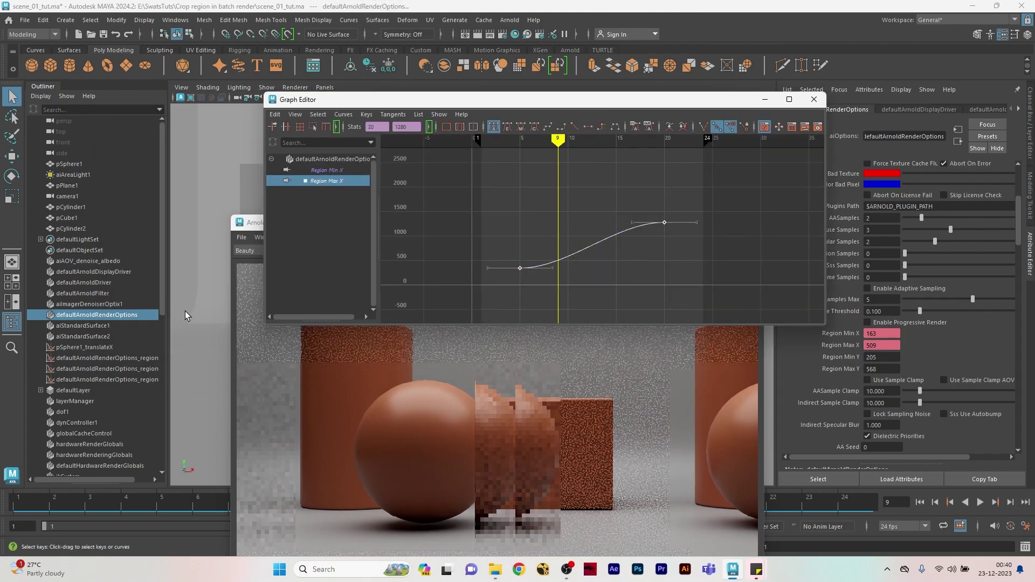
Step: Examine the Translate X curve of pSphere1 in the Graph Editor
{"action": "left_click", "coordinate": [70, 164]}
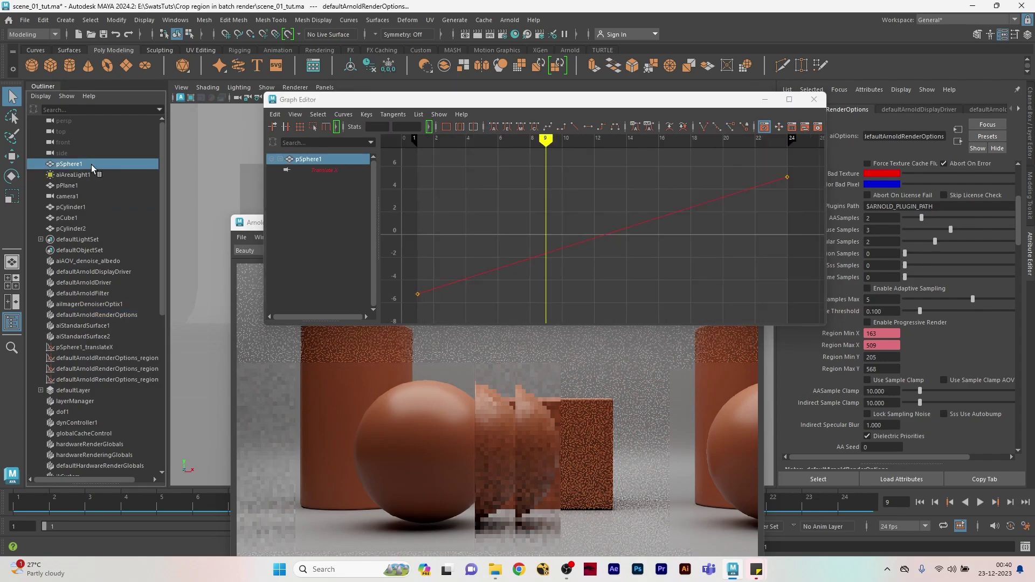
{"action": "left_click", "coordinate": [322, 170]}
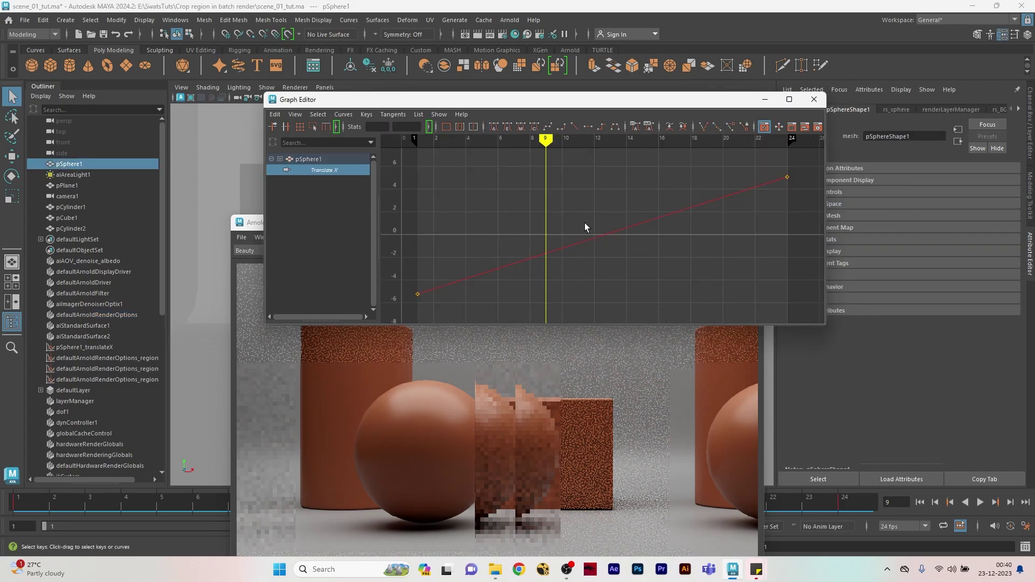
{"action": "key", "text": "f"}
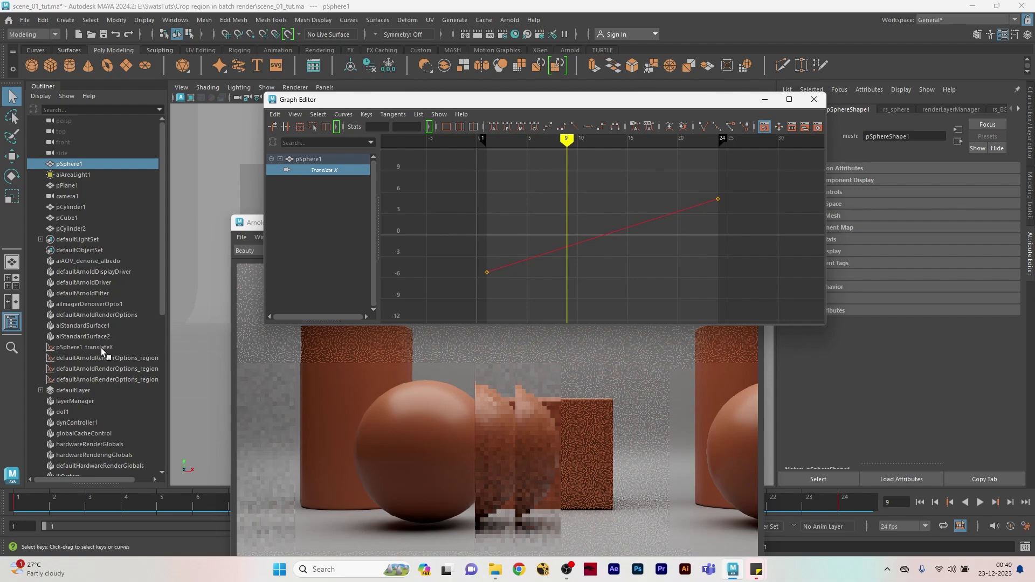
Step: Apply linear tangents to all Region Min X and Region Max X keys of defaultArnoldRenderOptions, and save the scene
{"action": "left_click", "coordinate": [144, 316]}
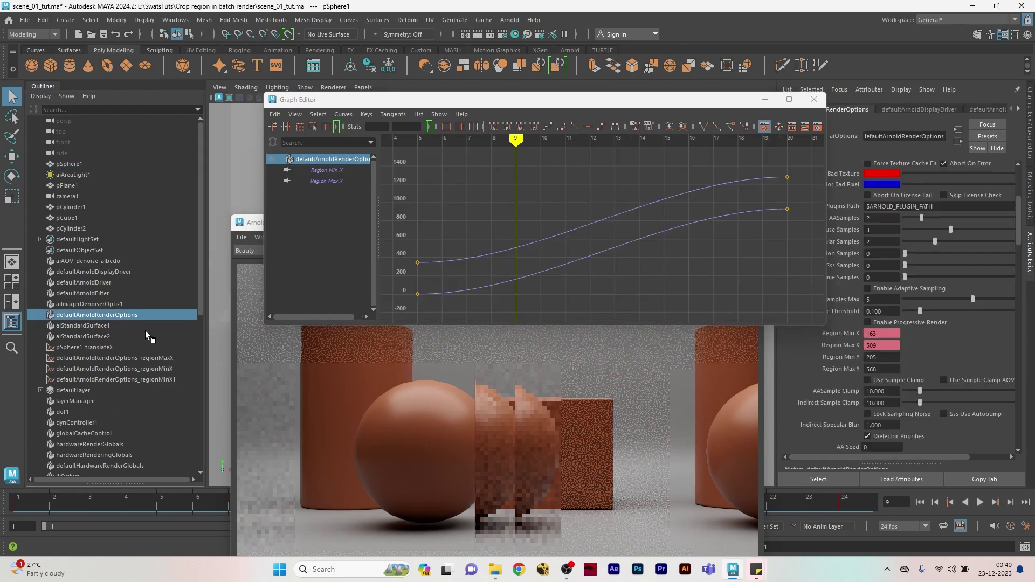
{"action": "left_click", "coordinate": [327, 170]}
{"action": "left_click", "coordinate": [336, 184], "text": "shift"}
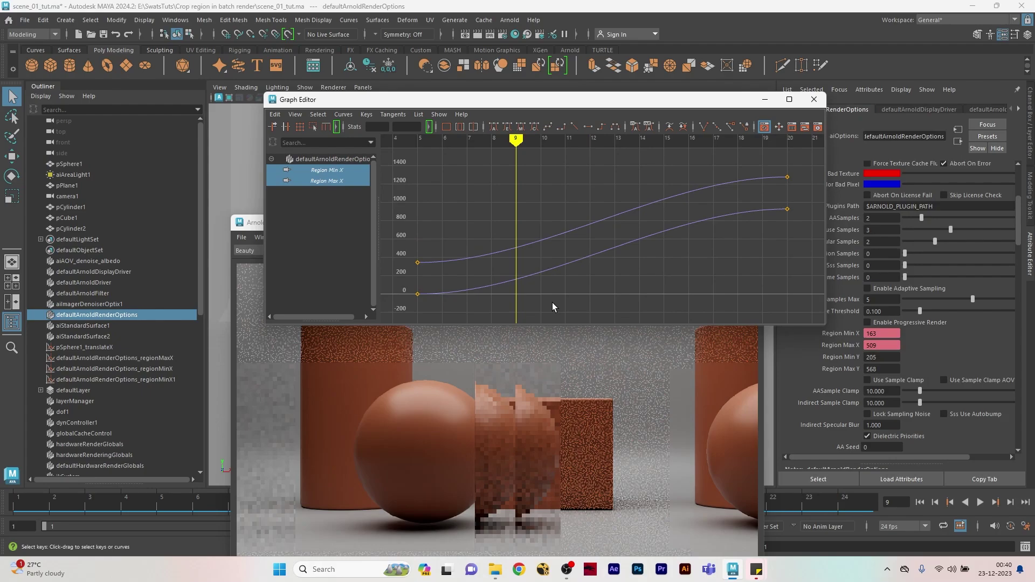
{"action": "scroll", "coordinate": [462, 232], "scroll_direction": "down", "scroll_amount": 2}
{"action": "left_click_drag", "start_coordinate": [432, 184], "coordinate": [778, 298]}
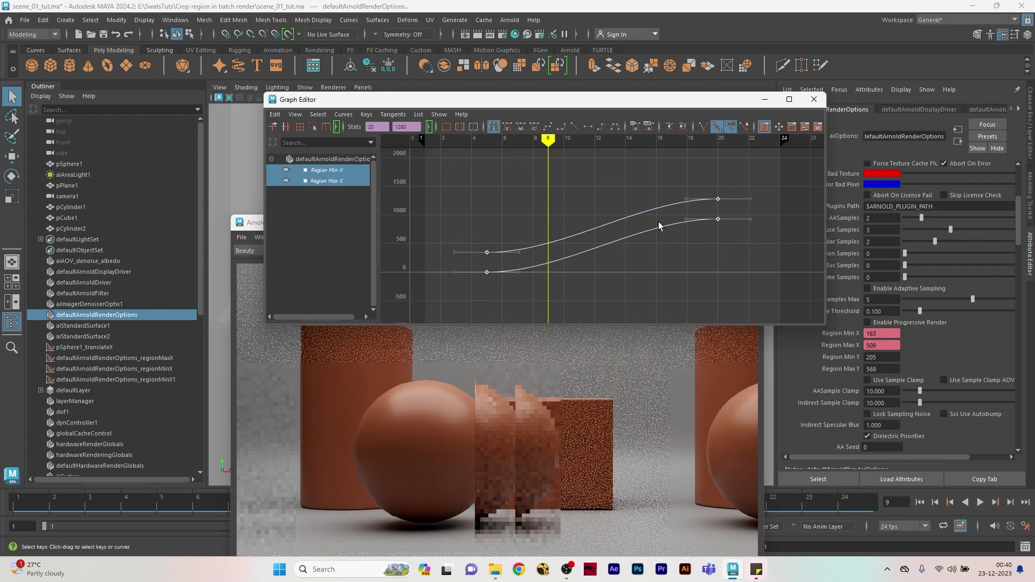
{"action": "left_click", "coordinate": [574, 128]}
{"action": "left_click", "coordinate": [813, 99]}
{"action": "key", "text": "ctrl+s"}
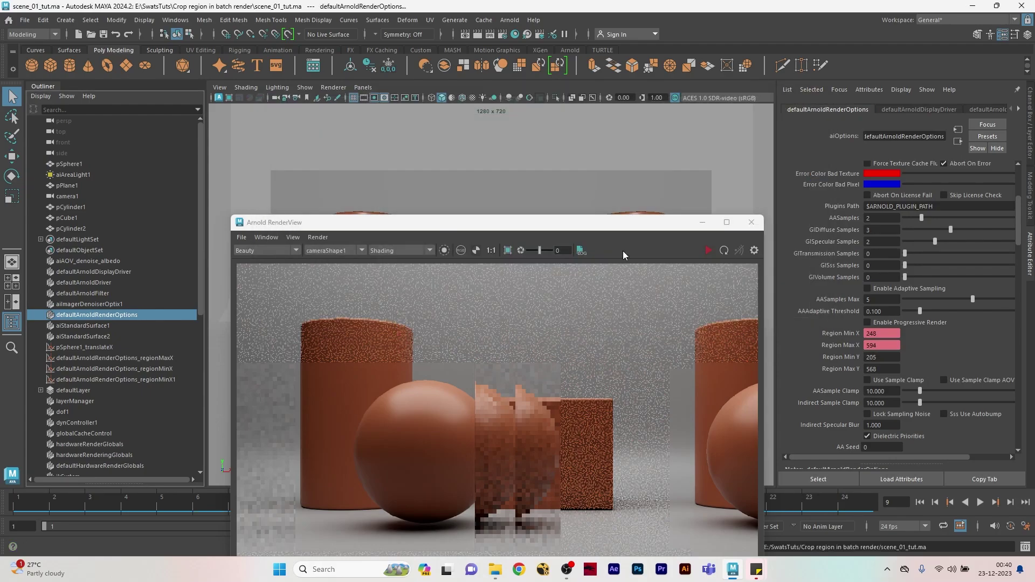
Step: Start the Arnold render and scrub to frames 2 and 9 to check the crop region against the sphere
{"action": "left_click", "coordinate": [604, 218]}
{"action": "left_click_drag", "start_coordinate": [604, 222], "coordinate": [575, 105]}
{"action": "left_click", "coordinate": [681, 134]}
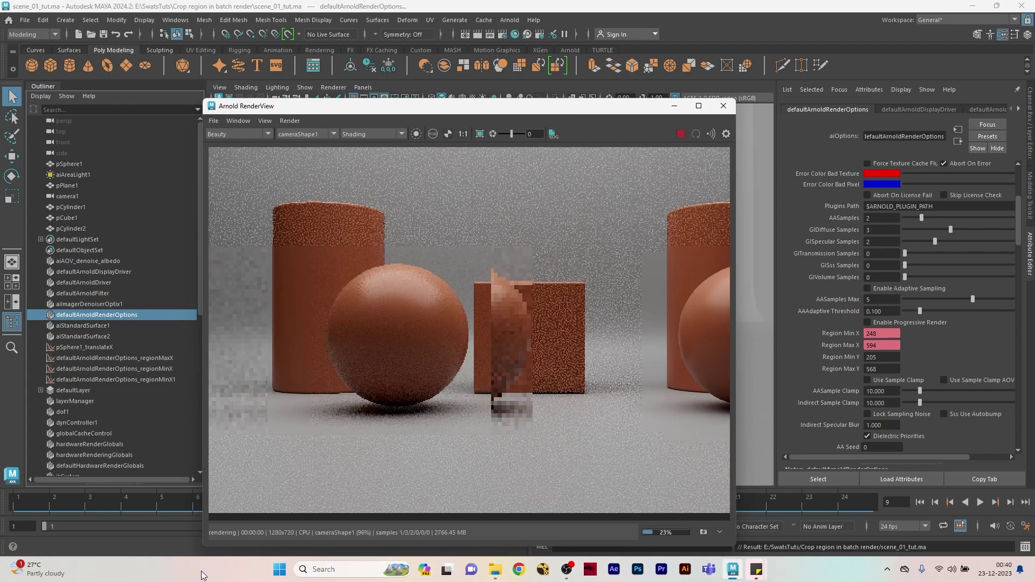
{"action": "left_click_drag", "start_coordinate": [110, 498], "coordinate": [60, 498]}
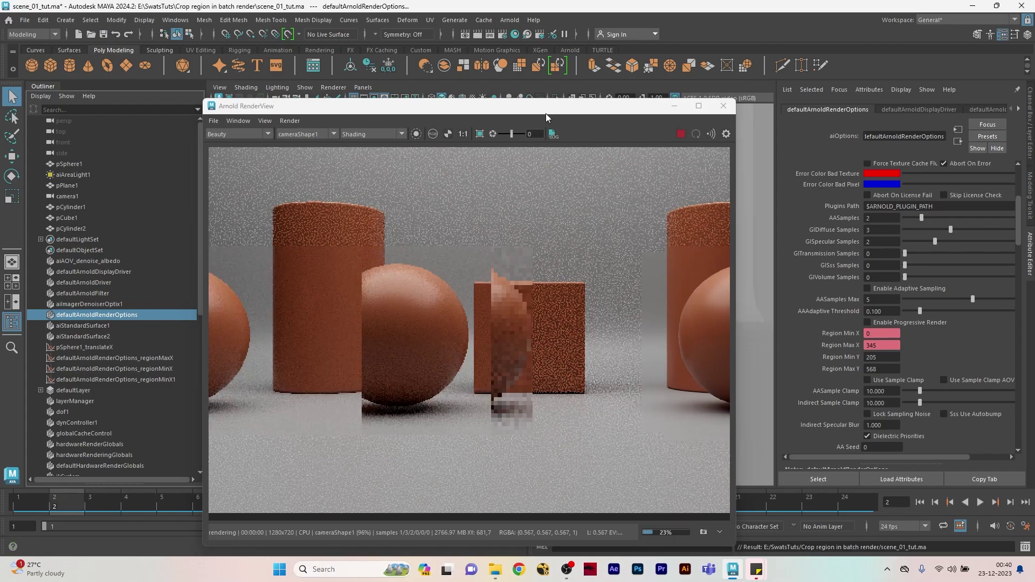
{"action": "left_click_drag", "start_coordinate": [546, 110], "coordinate": [571, 64]}
{"action": "scroll", "coordinate": [522, 239], "scroll_direction": "down", "scroll_amount": 5}
{"action": "left_click_drag", "start_coordinate": [70, 499], "coordinate": [306, 499]}
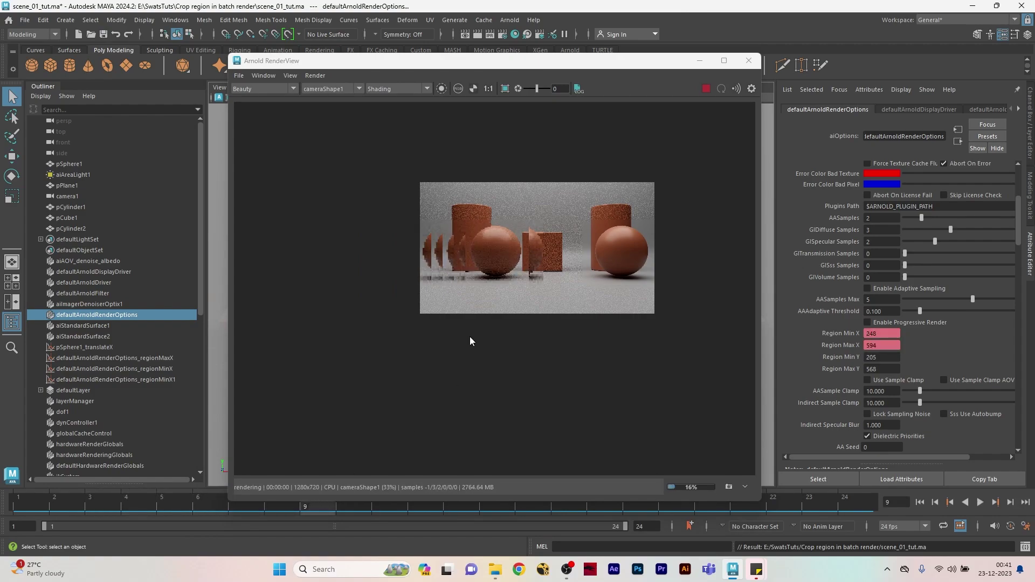
Step: Scrub on to frame 20 and examine how the rendered region follows the sphere across the image
{"action": "scroll", "coordinate": [484, 262], "scroll_direction": "up", "scroll_amount": 1}
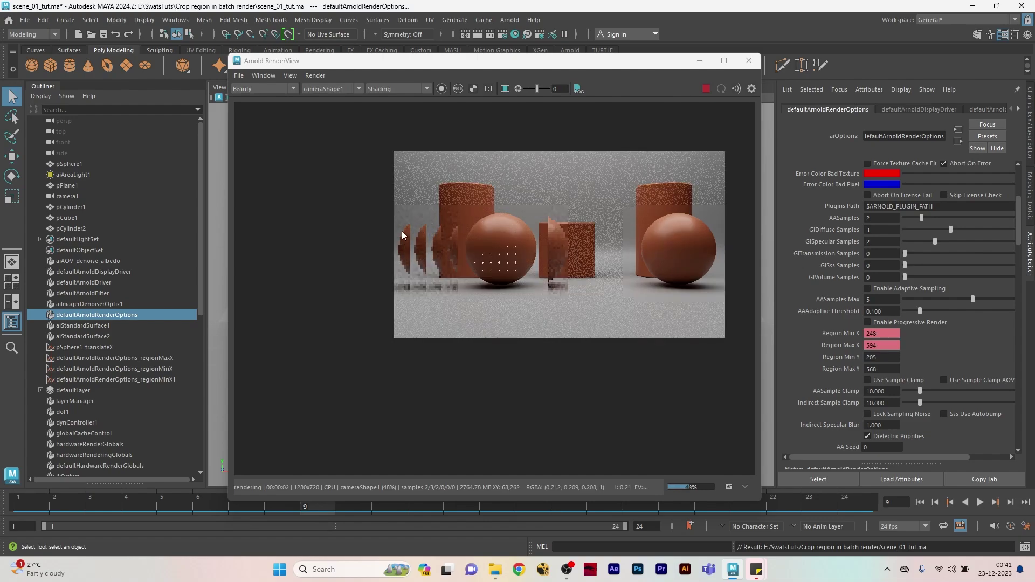
{"action": "left_click_drag", "start_coordinate": [513, 60], "coordinate": [484, 30]}
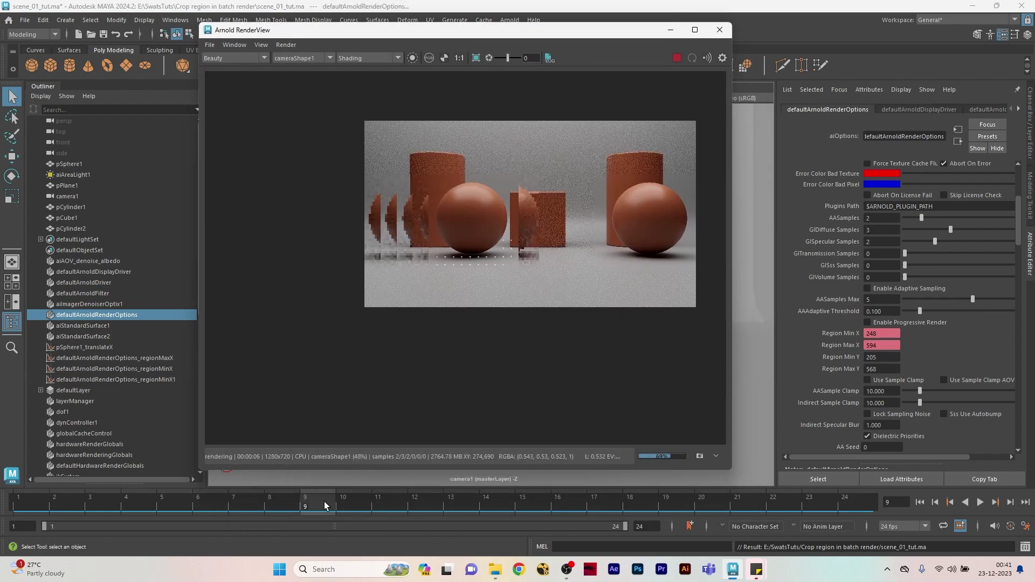
{"action": "left_click_drag", "start_coordinate": [325, 501], "coordinate": [713, 519]}
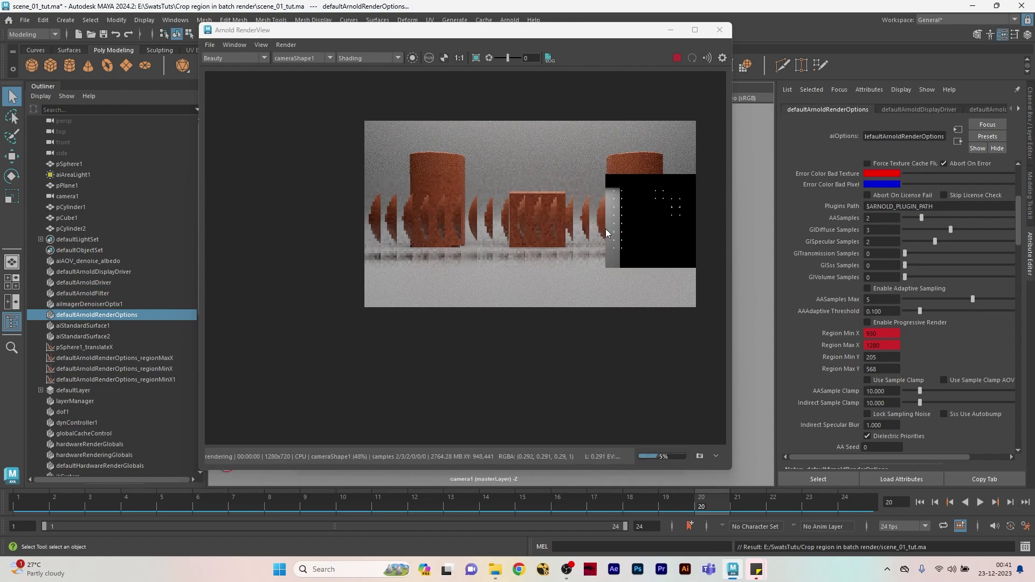
Step: Compare the alpha channel and the colour result of the crop-region render
{"action": "key", "text": "a"}
{"action": "key", "text": "a"}
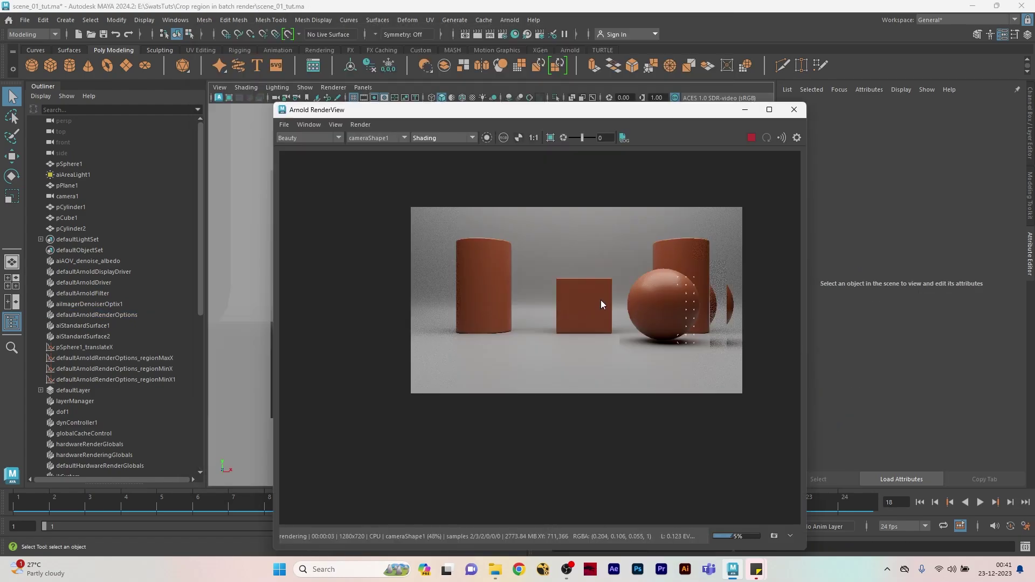
{"action": "key", "text": "a"}
{"action": "left_click_drag", "start_coordinate": [636, 116], "coordinate": [570, 79]}
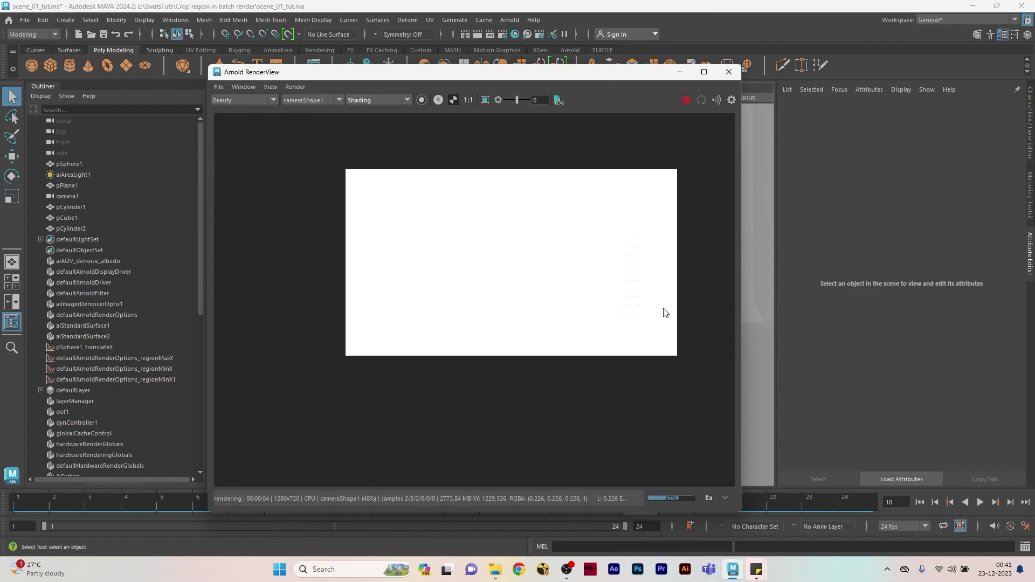
{"action": "key", "text": "a"}
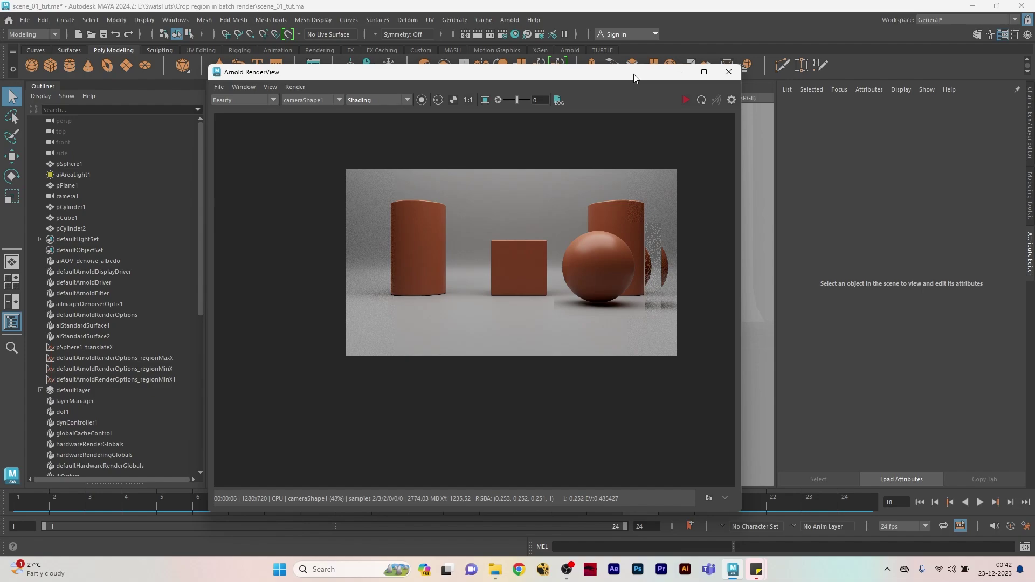
{"action": "left_click_drag", "start_coordinate": [636, 73], "coordinate": [662, 42]}
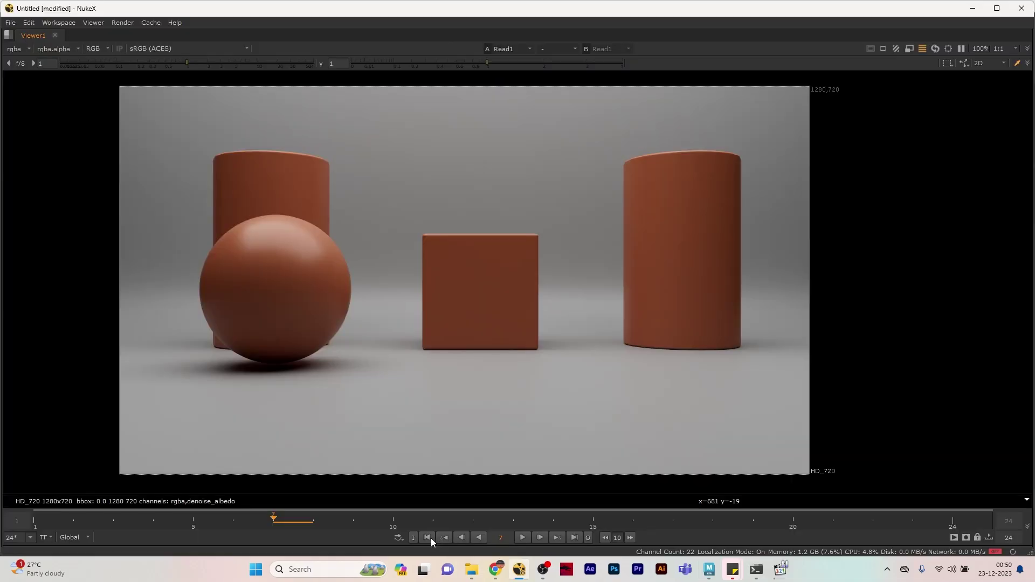
Step: Switch to NukeX, return to the first frame and view the cropped sequence from Read4 full screen
{"action": "left_click", "coordinate": [428, 537]}
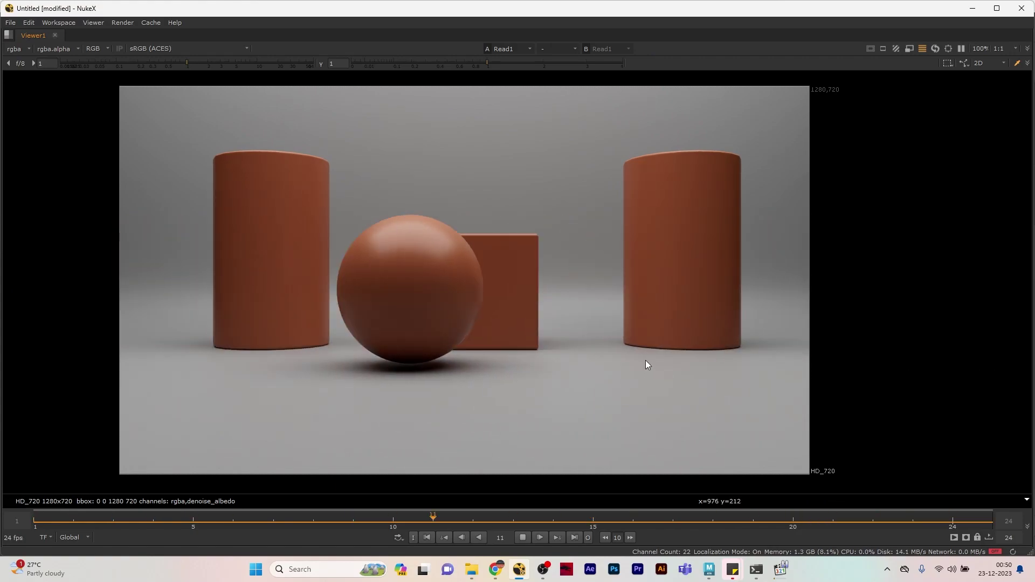
{"action": "key", "text": "space"}
{"action": "left_click", "coordinate": [427, 439]}
{"action": "key", "text": "1"}
{"action": "key", "text": "space"}
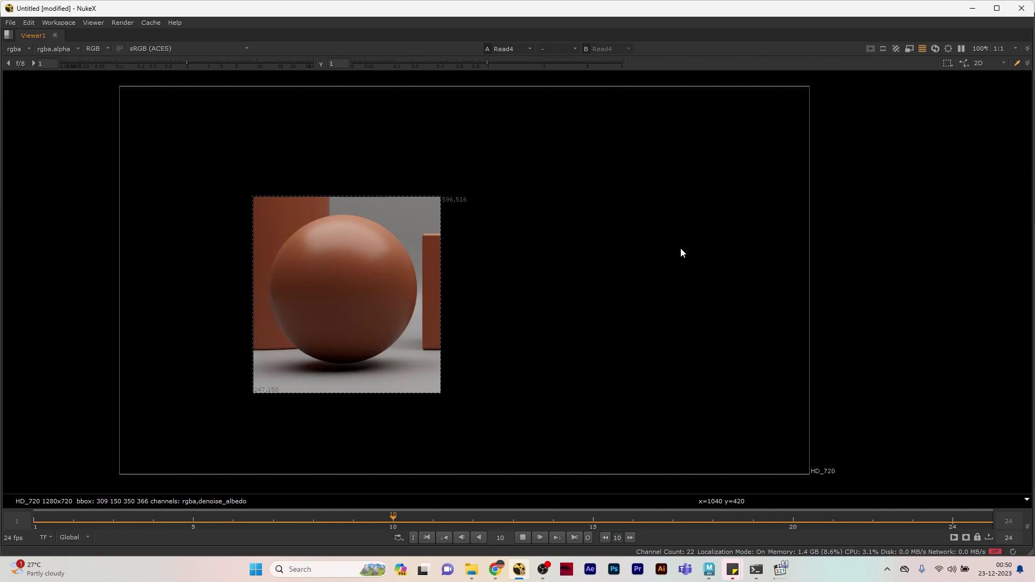
Step: View the Merge1 composite full screen and examine the floor around the sphere up close for visible crop seams
{"action": "key", "text": "space"}
{"action": "left_click", "coordinate": [524, 439]}
{"action": "key", "text": "1"}
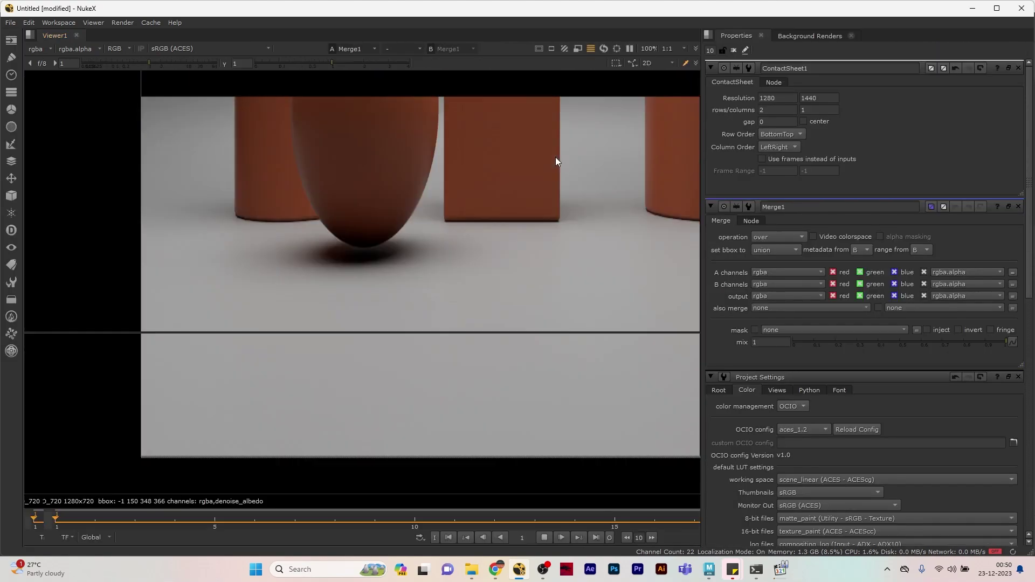
{"action": "key", "text": "space"}
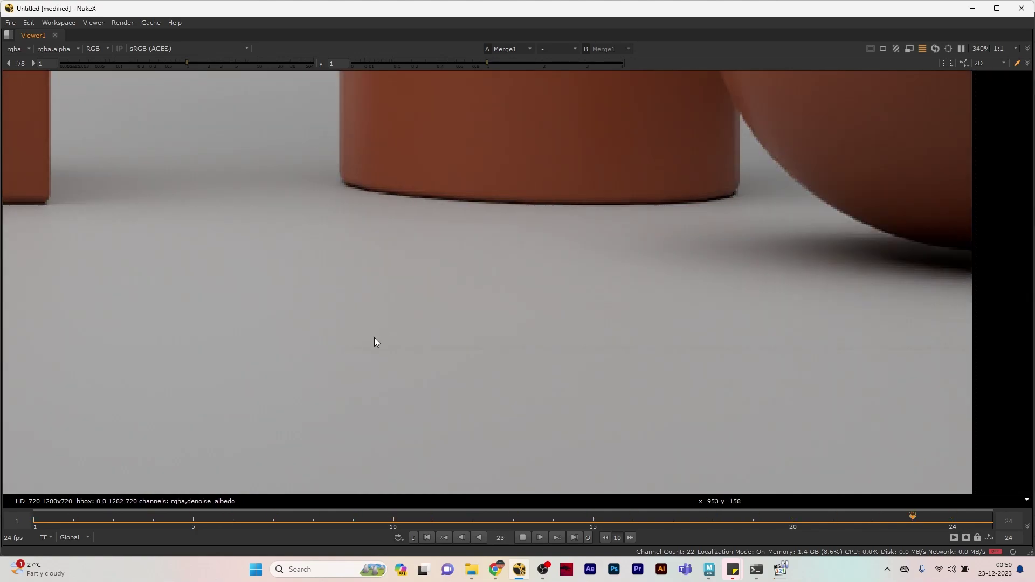
{"action": "scroll", "coordinate": [557, 354], "scroll_direction": "down", "scroll_amount": 5}
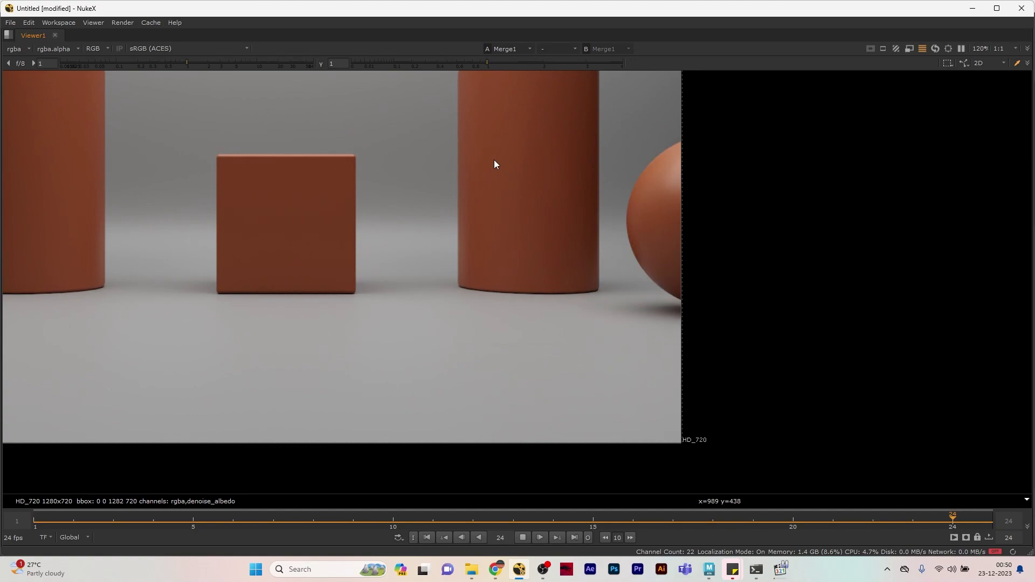
{"action": "scroll", "coordinate": [470, 353], "scroll_direction": "up", "scroll_amount": 5}
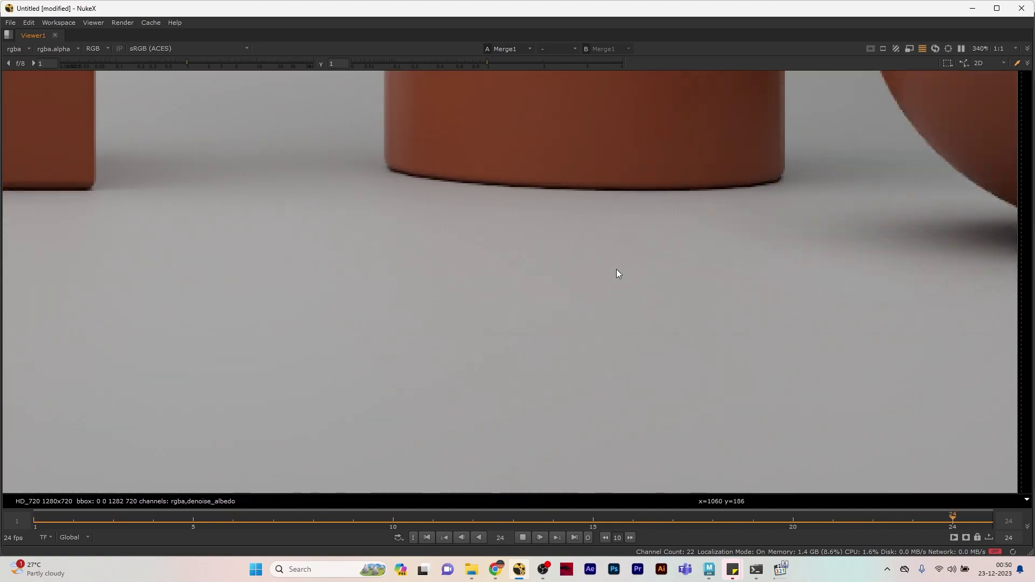
{"action": "scroll", "coordinate": [545, 339], "scroll_direction": "up", "scroll_amount": 4}
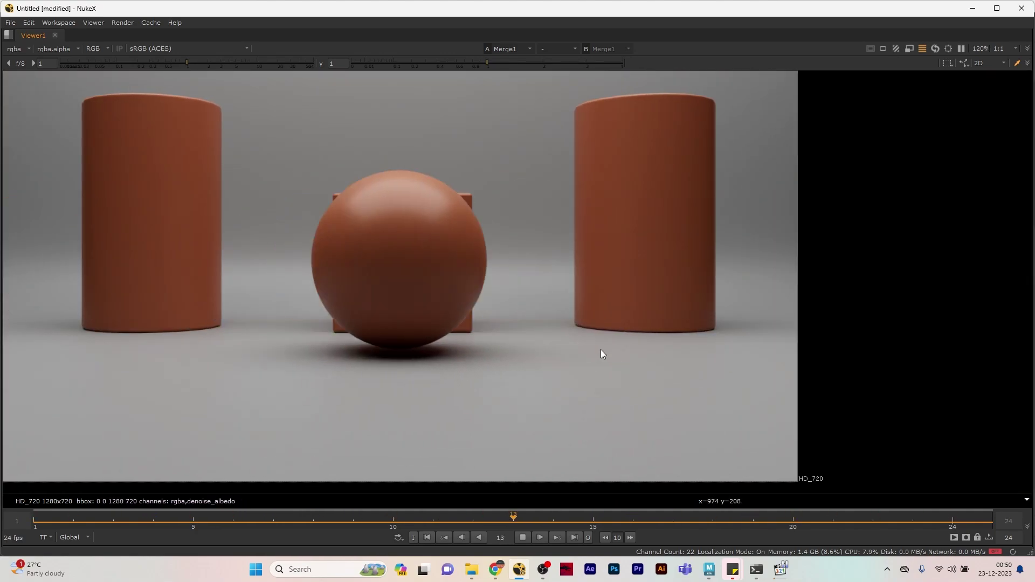
{"action": "scroll", "coordinate": [610, 377], "scroll_direction": "up", "scroll_amount": 9}
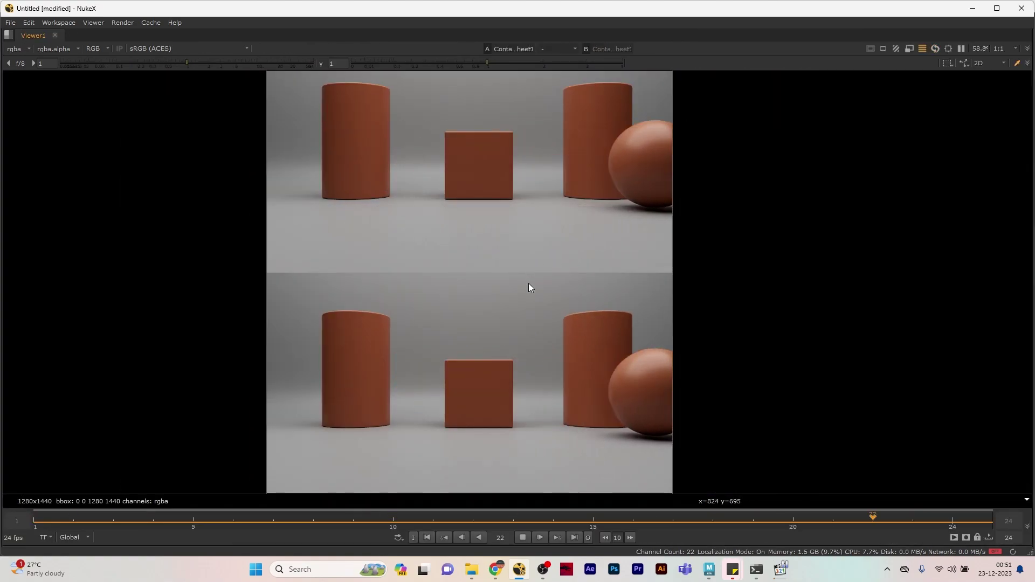
Step: Compare the two sequences playing in the contact sheet and stop playback at frame 10
{"action": "middle_click_drag", "start_coordinate": [529, 307], "coordinate": [536, 313]}
{"action": "scroll", "coordinate": [549, 312], "scroll_direction": "down", "scroll_amount": 1}
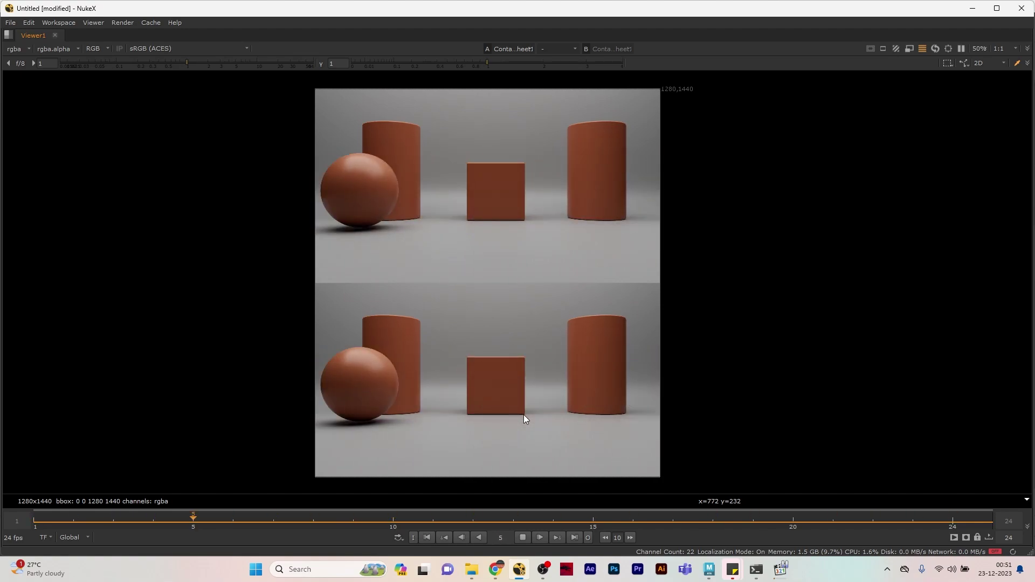
{"action": "left_click", "coordinate": [523, 538]}
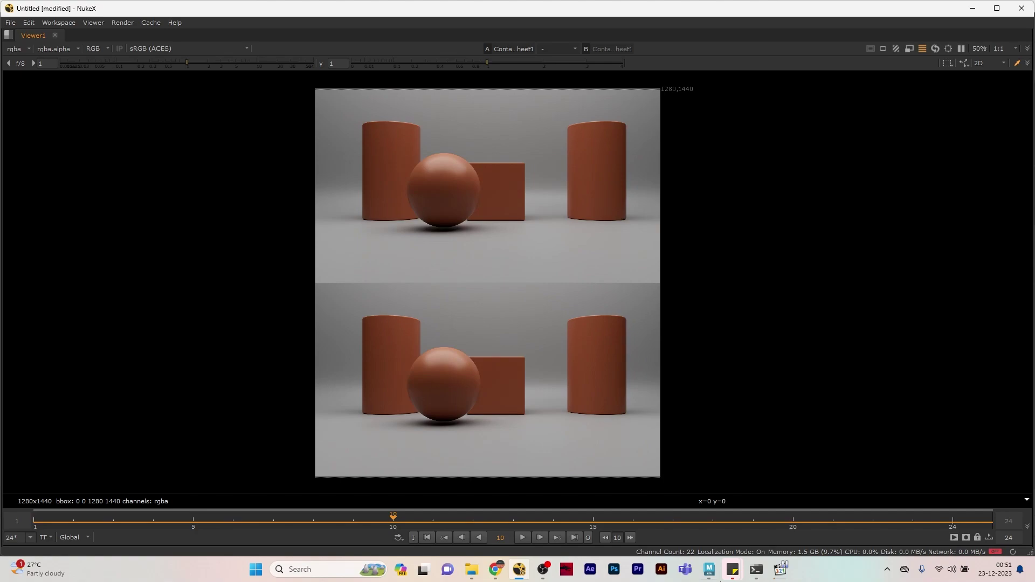
Step: Switch to Maya, close the Arnold render view and make the sphere layer visible in Render Setup
{"action": "left_click", "coordinate": [708, 570]}
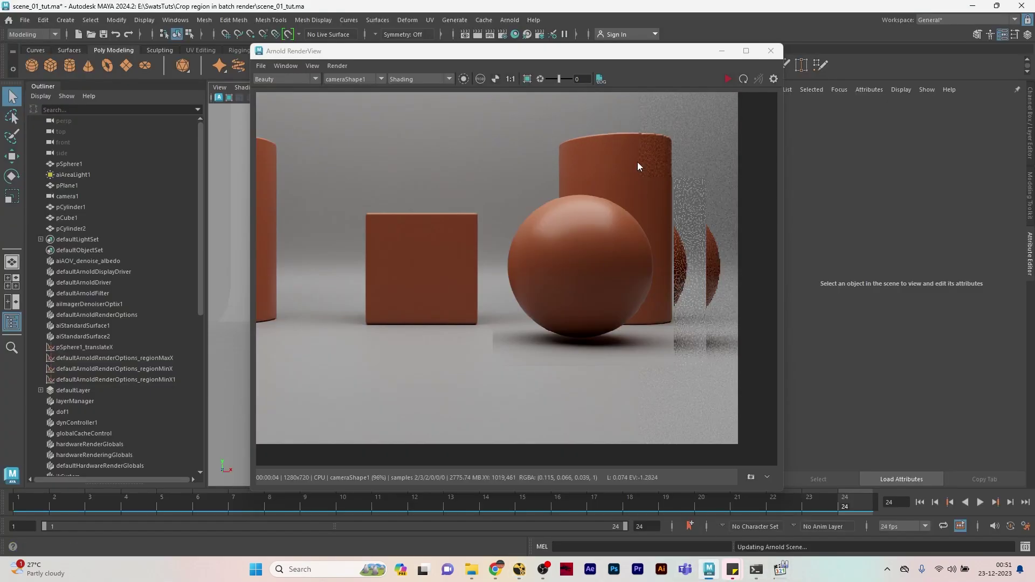
{"action": "left_click", "coordinate": [771, 51]}
{"action": "left_click", "coordinate": [540, 34]}
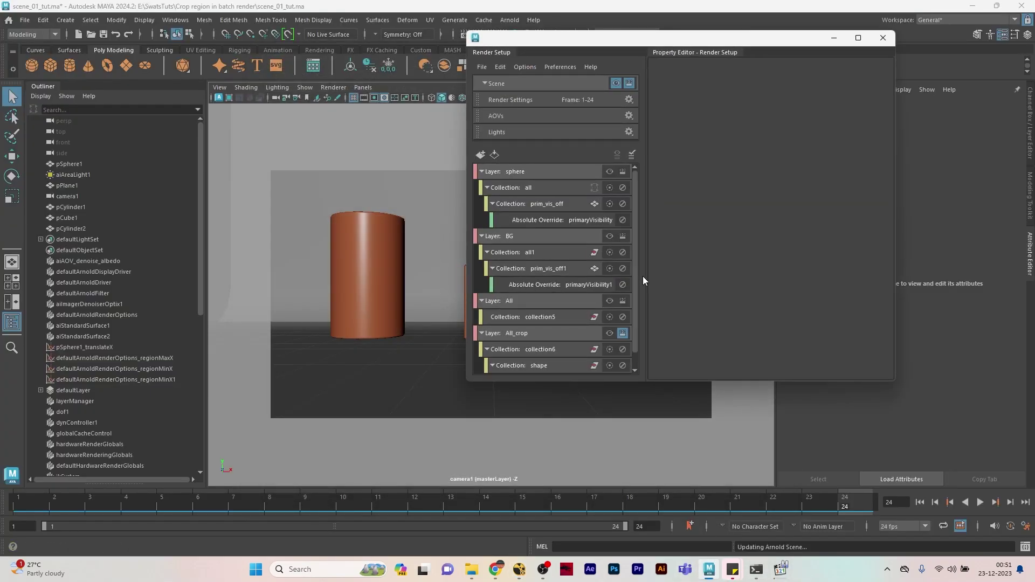
{"action": "left_click", "coordinate": [610, 171]}
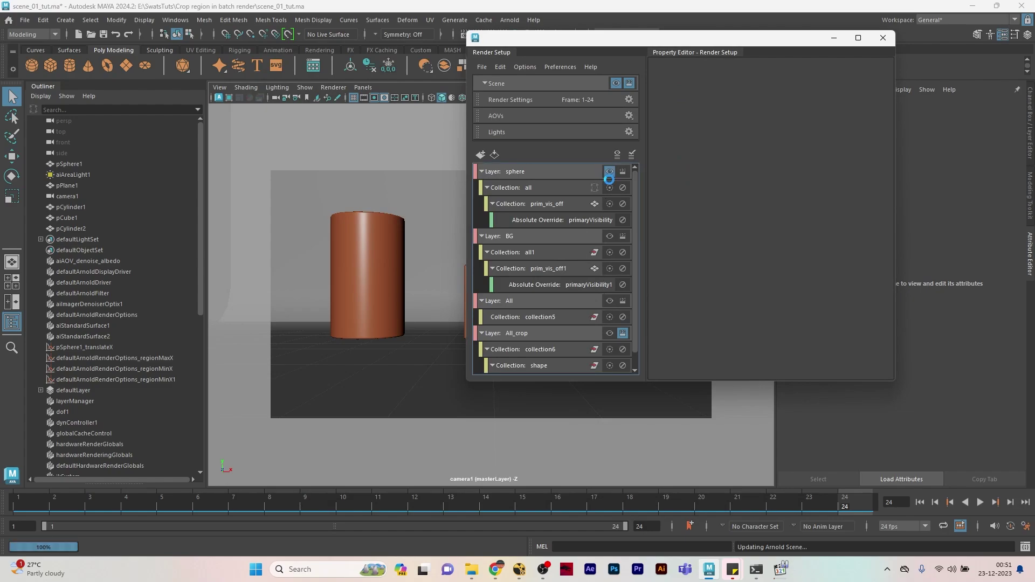
{"action": "left_click", "coordinate": [562, 174]}
{"action": "left_click", "coordinate": [883, 37]}
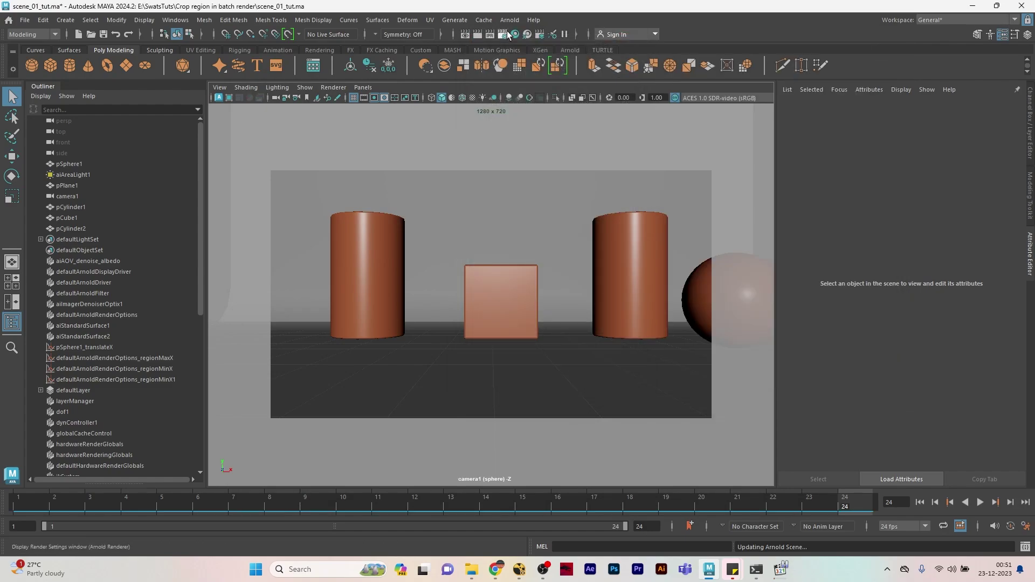
Step: Open the Arnold render view and scrub to frame 11 to inspect the cropped render of the sphere layer
{"action": "left_click", "coordinate": [510, 20]}
{"action": "left_click", "coordinate": [532, 65]}
{"action": "scroll", "coordinate": [573, 293], "scroll_direction": "down", "scroll_amount": 4}
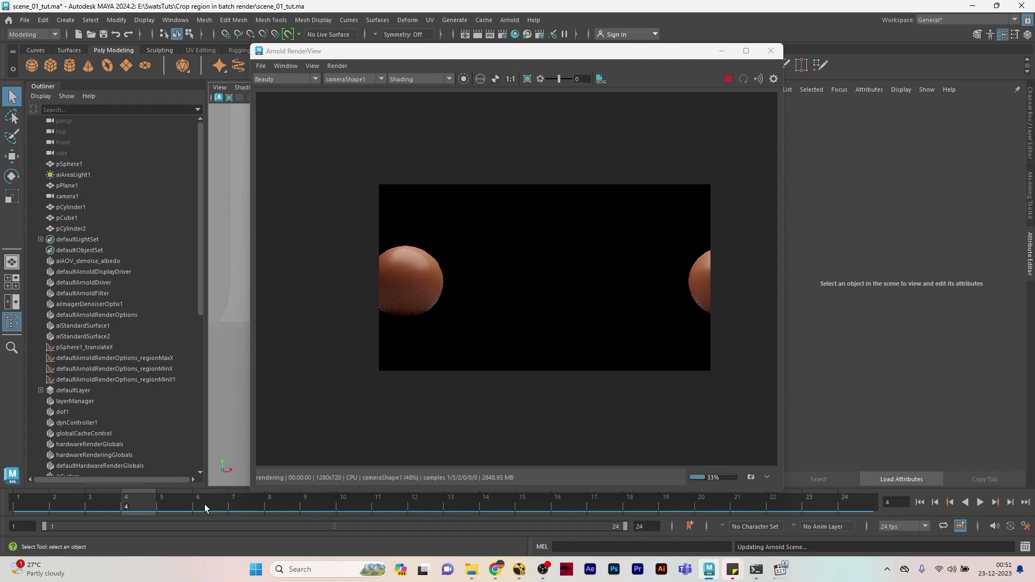
{"action": "left_click_drag", "start_coordinate": [137, 507], "coordinate": [381, 509]}
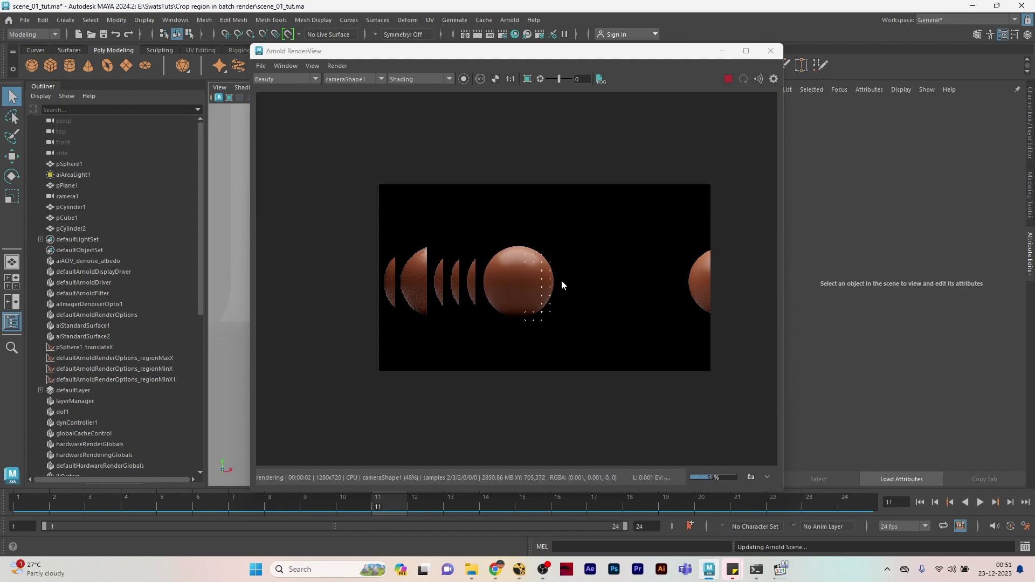
{"action": "scroll", "coordinate": [562, 280], "scroll_direction": "up", "scroll_amount": 2}
{"action": "scroll", "coordinate": [484, 251], "scroll_direction": "down", "scroll_amount": 2}
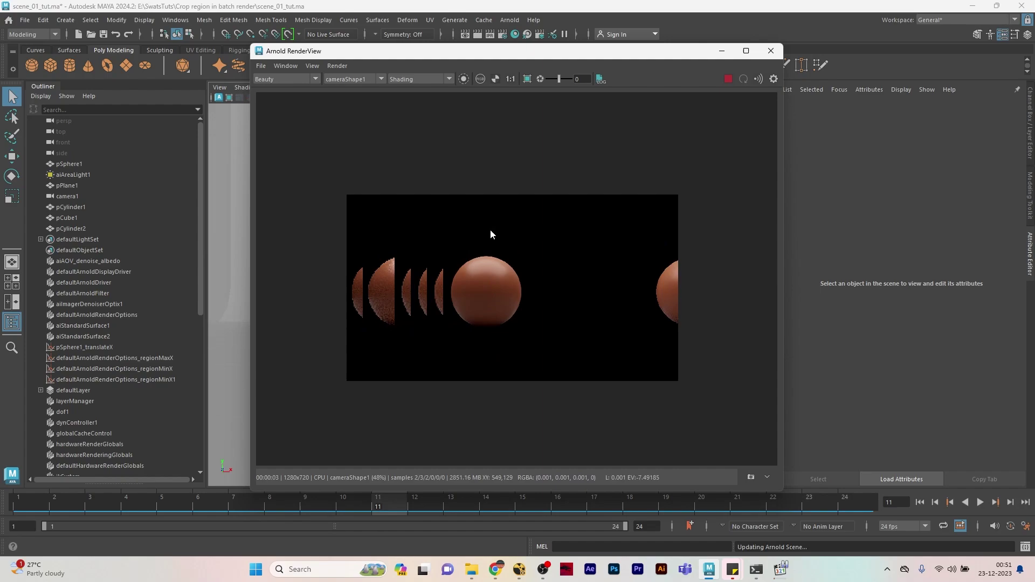
Step: Scrub to frame 14 and examine the rendered sphere up close
{"action": "left_click_drag", "start_coordinate": [392, 503], "coordinate": [486, 505]}
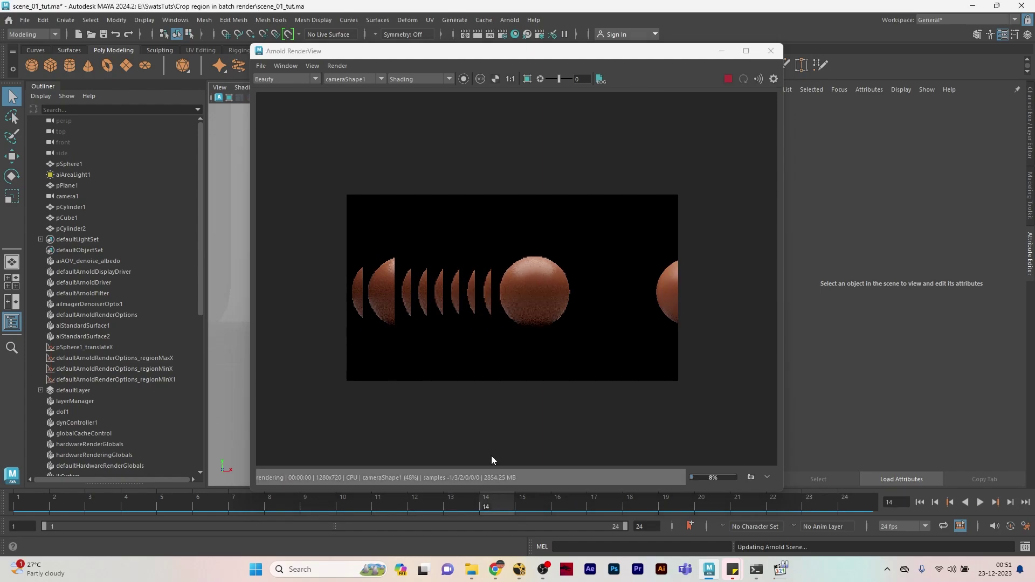
{"action": "scroll", "coordinate": [539, 296], "scroll_direction": "up", "scroll_amount": 3}
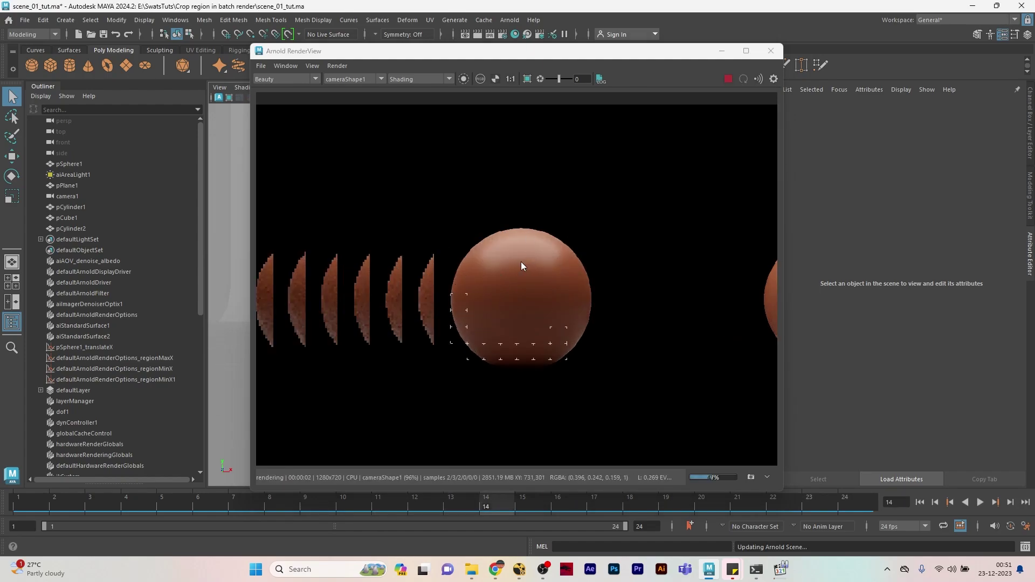
{"action": "scroll", "coordinate": [515, 256], "scroll_direction": "down", "scroll_amount": 3}
{"action": "middle_click_drag", "start_coordinate": [507, 247], "coordinate": [510, 264]}
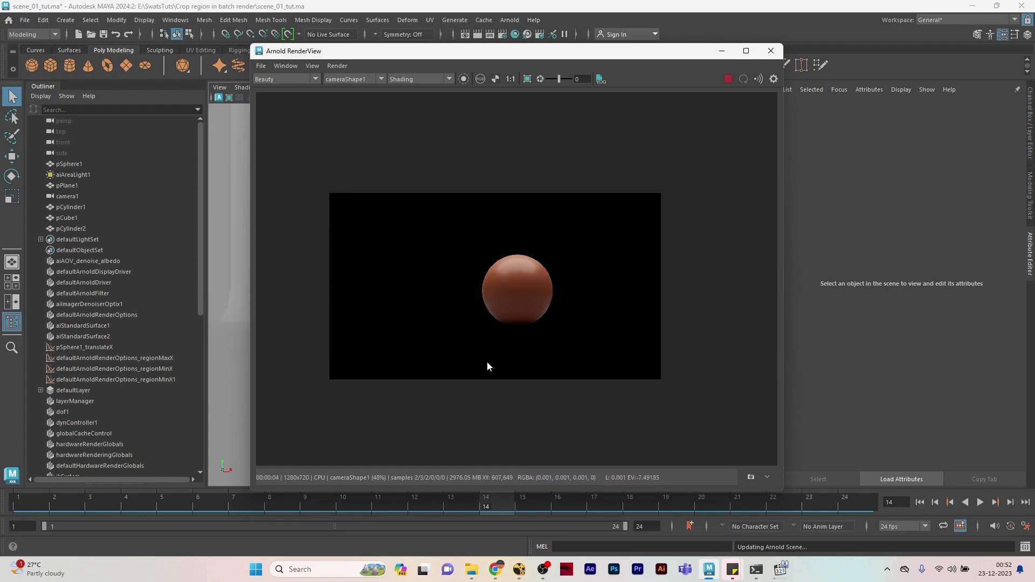
Step: Check the alpha channel of the sphere layer's render, return to colour and stop the render
{"action": "key", "text": "a"}
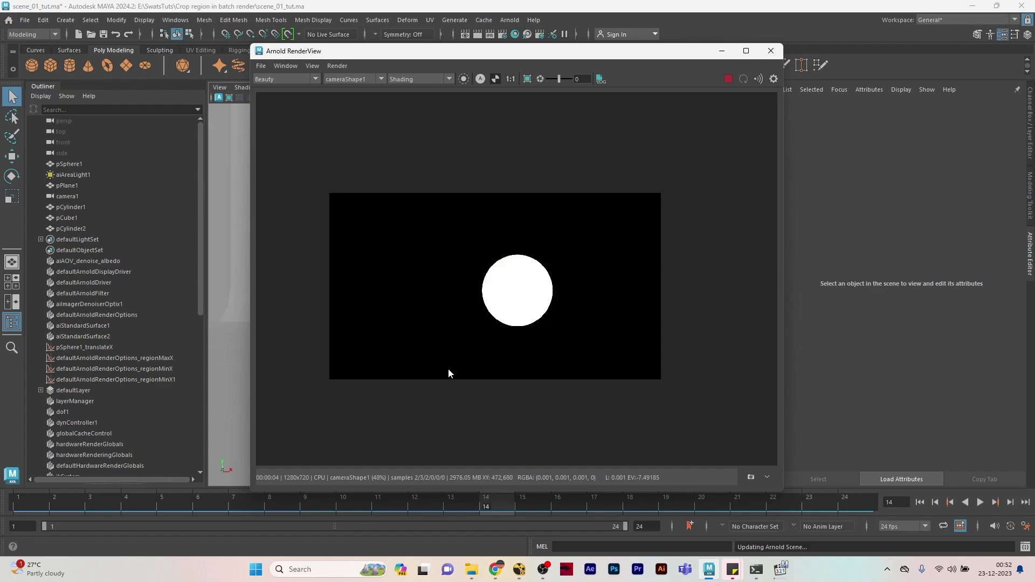
{"action": "key", "text": "a"}
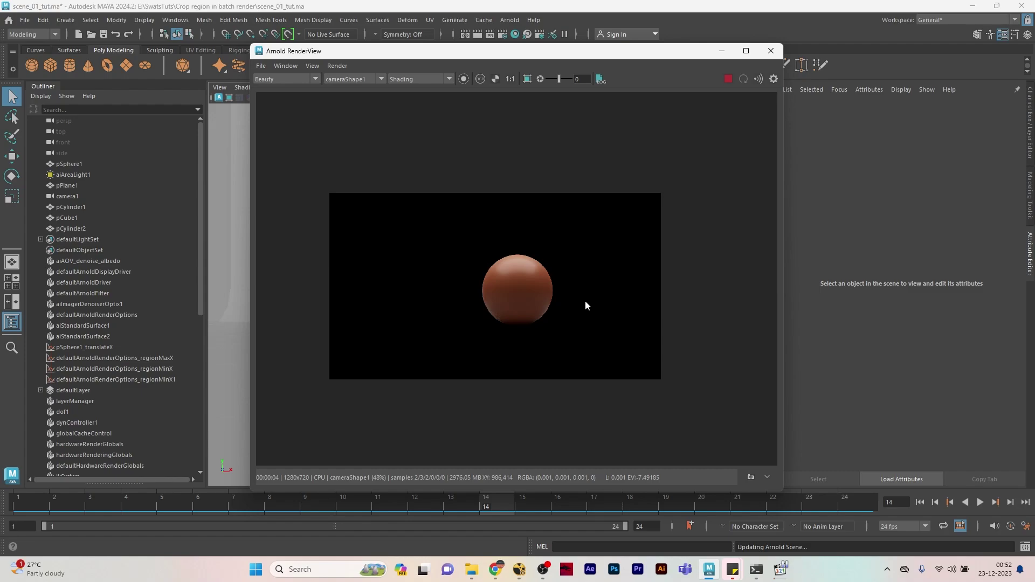
{"action": "left_click", "coordinate": [728, 79]}
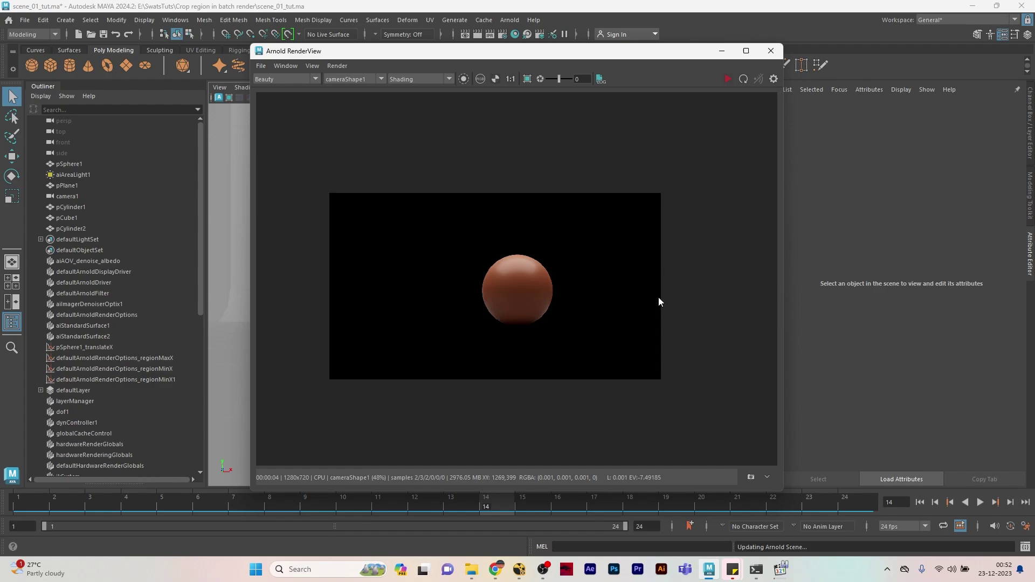